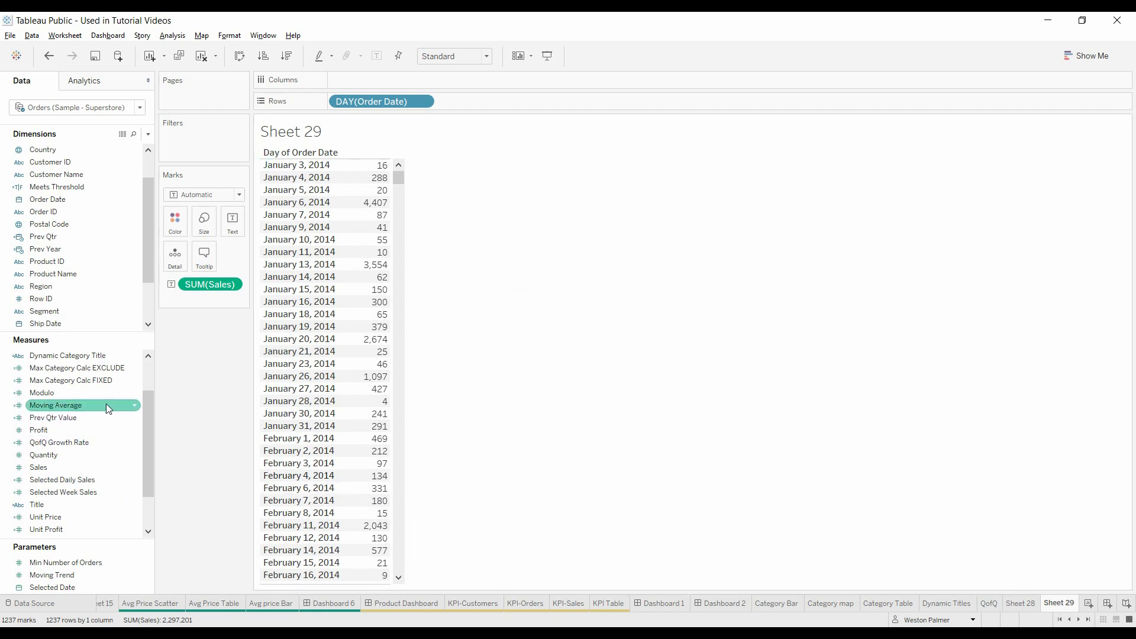
Step: Delete the stray space before /WINDOW_COUNT in the Moving Average formula and save it
{"action": "left_click", "coordinate": [138, 405]}
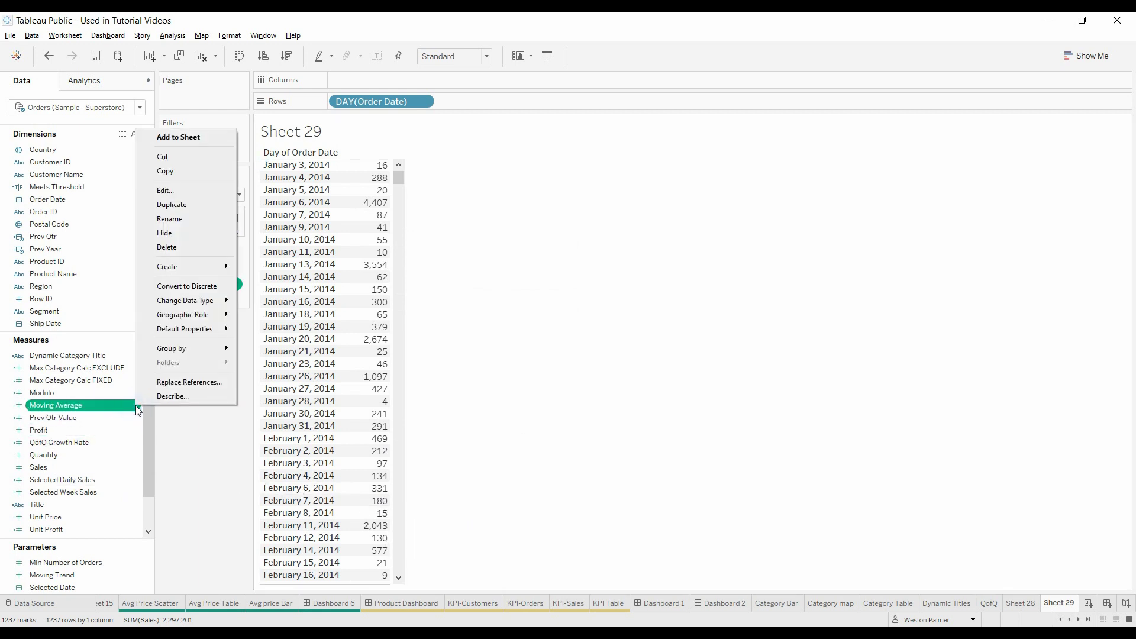
{"action": "left_click", "coordinate": [179, 190]}
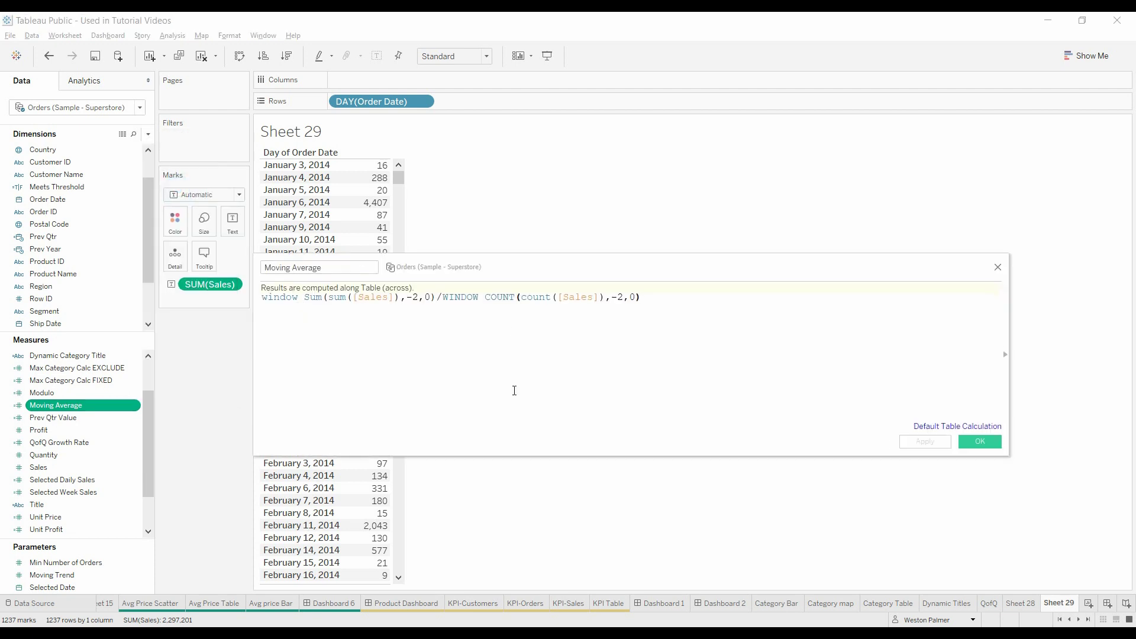
{"action": "scroll", "coordinate": [509, 393], "scroll_direction": "up", "scroll_amount": 2}
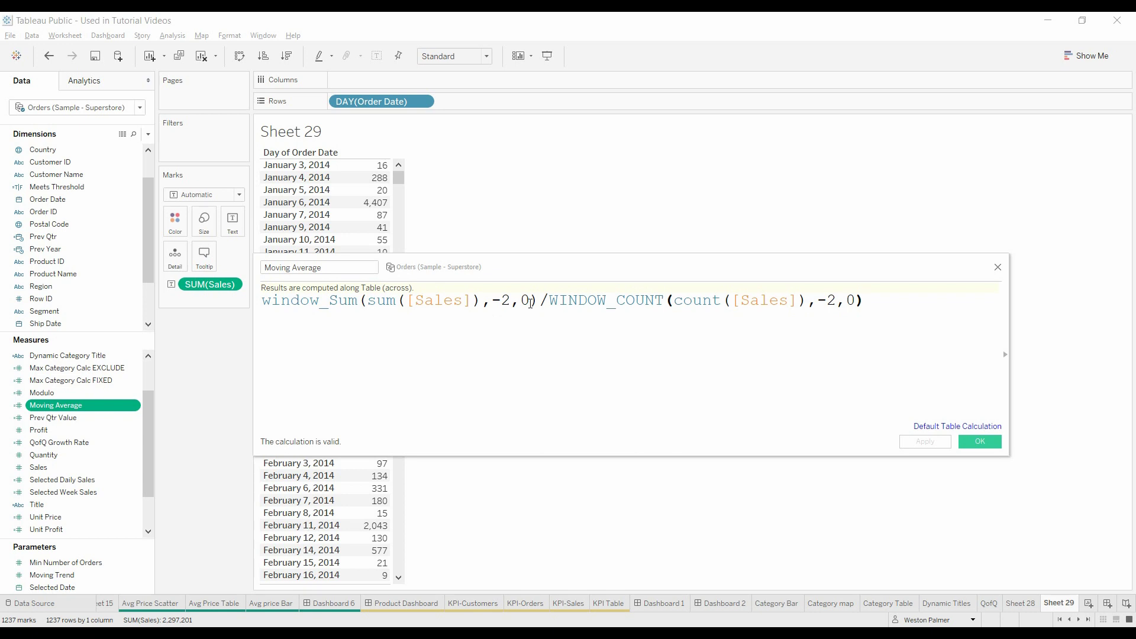
{"action": "left_click", "coordinate": [531, 303]}
{"action": "key", "text": "Delete"}
{"action": "left_click", "coordinate": [479, 304]}
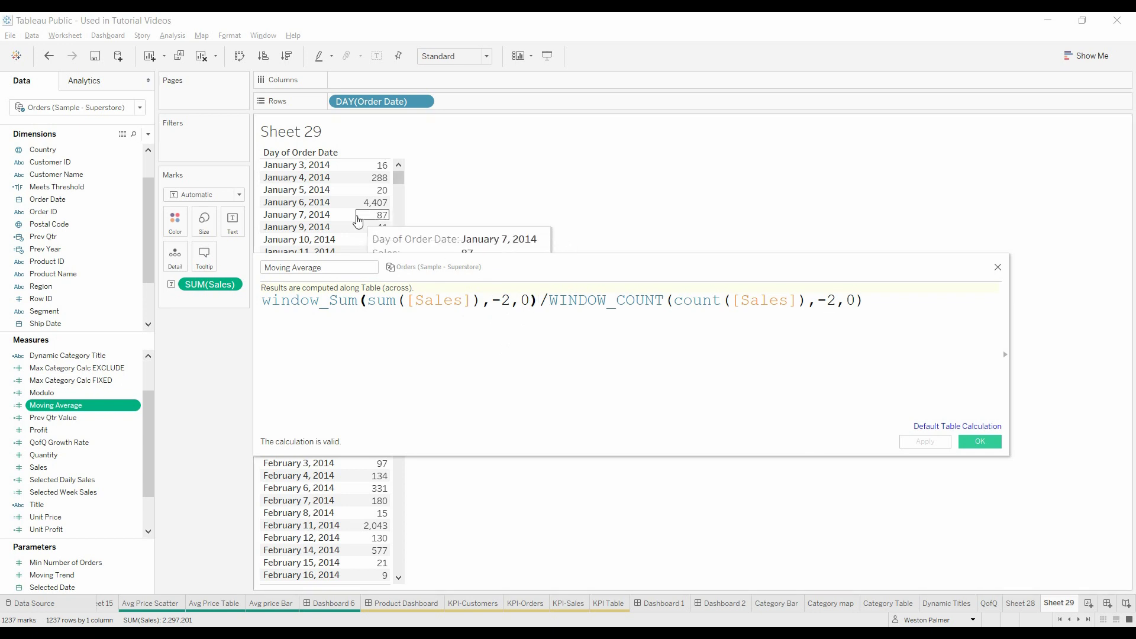
{"action": "mouse_move", "coordinate": [375, 202]}
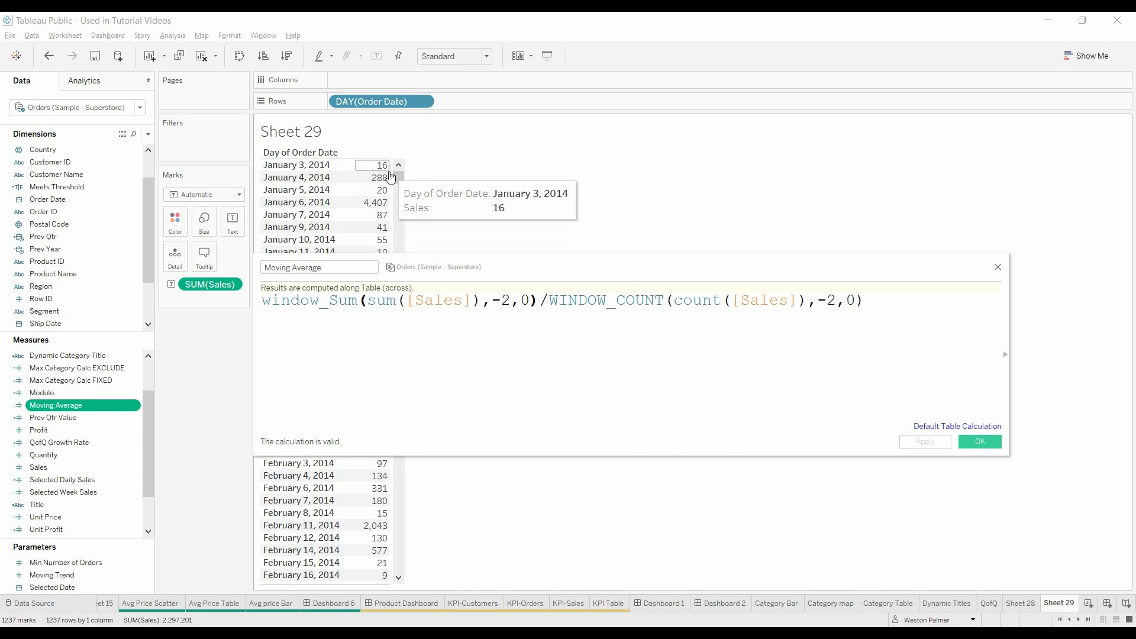
{"action": "left_click", "coordinate": [535, 310]}
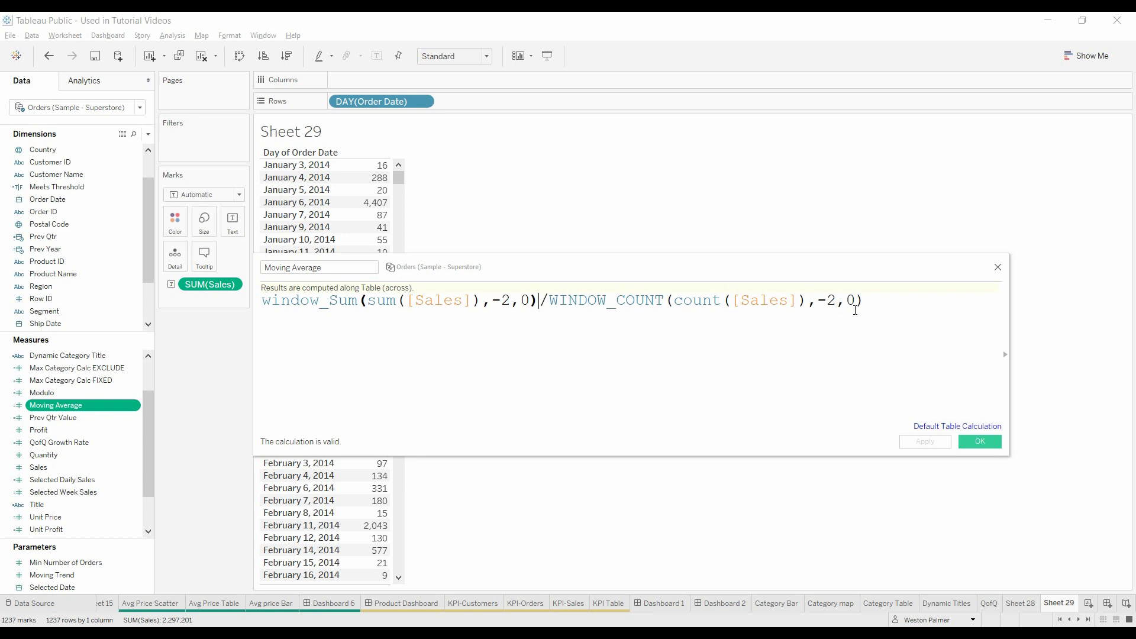
{"action": "left_click", "coordinate": [978, 448]}
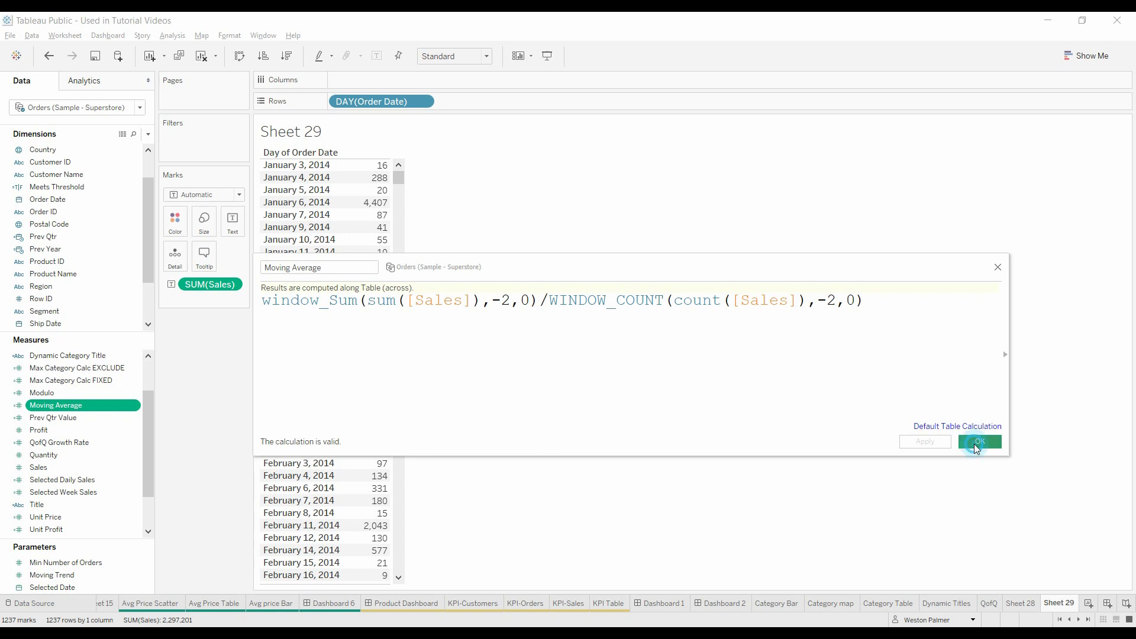
Step: Add Moving Average as a table column and move it below SUM(Sales) in Measure Values
{"action": "double_click", "coordinate": [103, 407]}
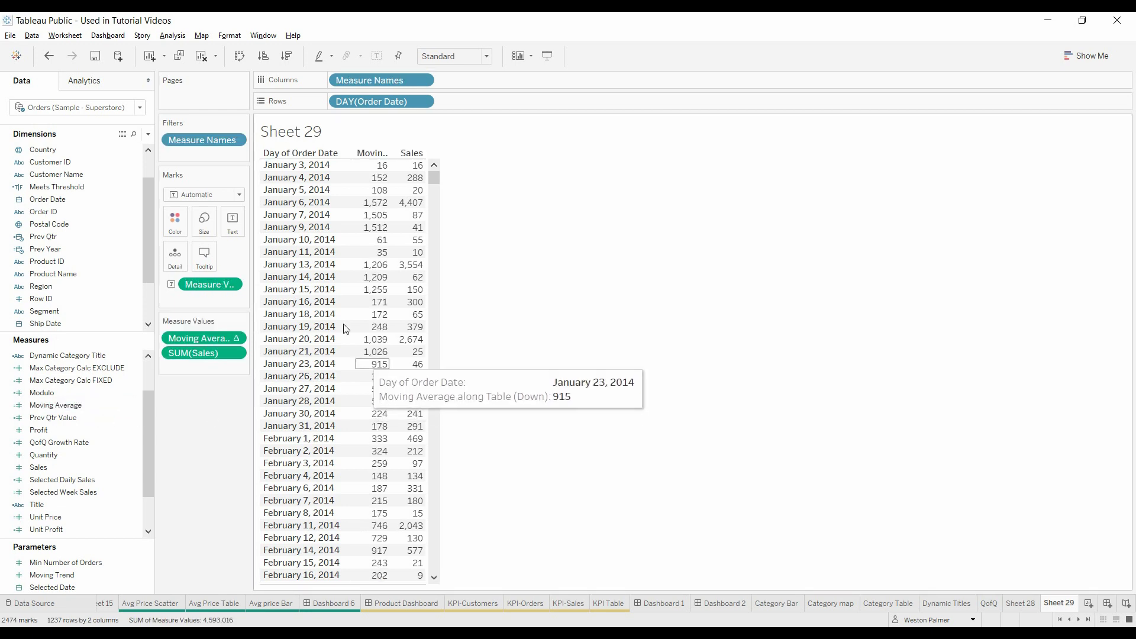
{"action": "left_click", "coordinate": [183, 339]}
{"action": "left_click_drag", "start_coordinate": [184, 339], "coordinate": [184, 368]}
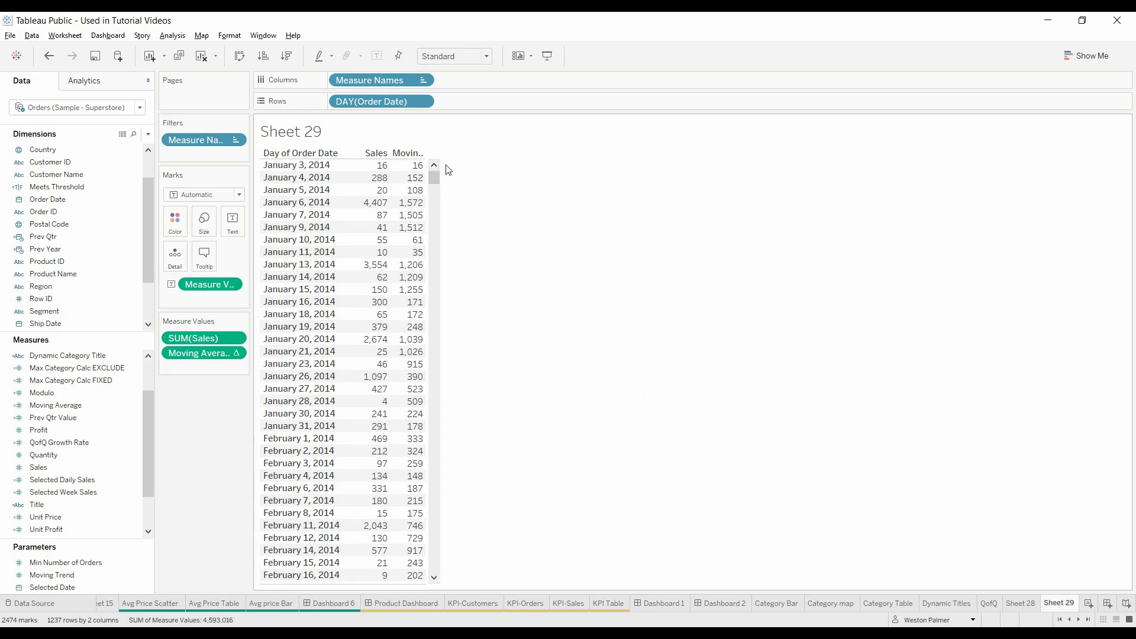
{"action": "mouse_move", "coordinate": [394, 178]}
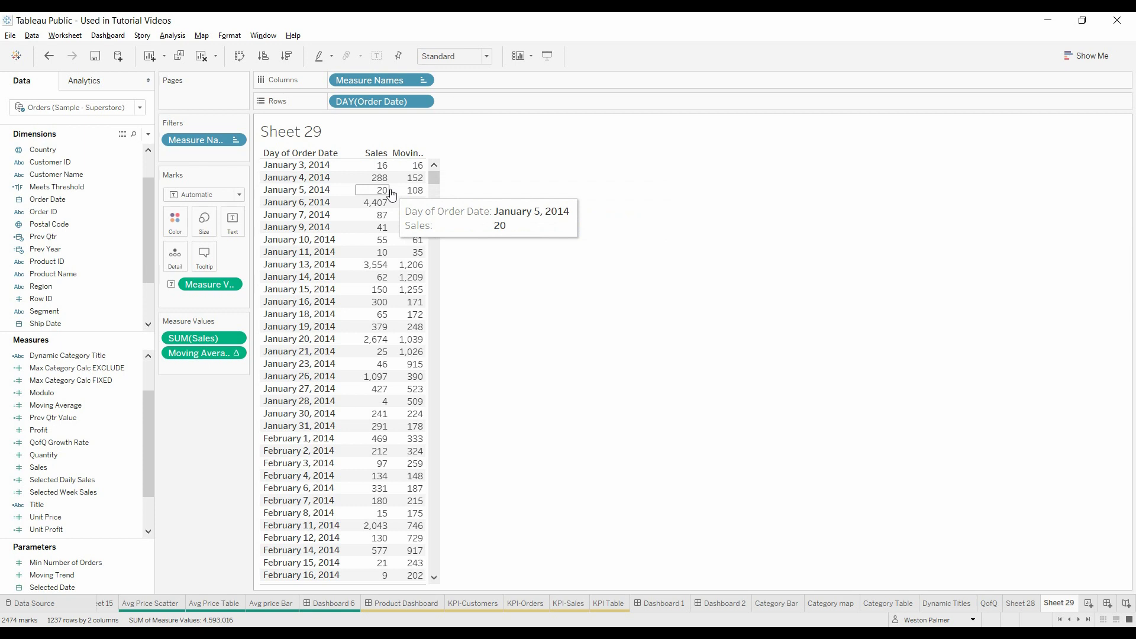
{"action": "mouse_move", "coordinate": [426, 198]}
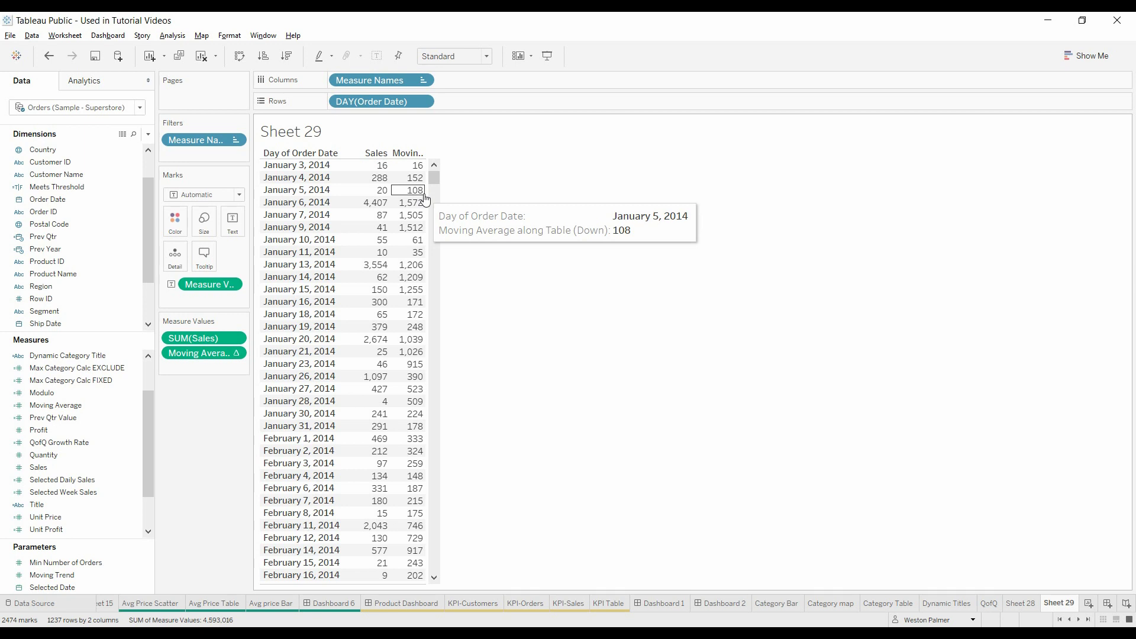
{"action": "mouse_move", "coordinate": [426, 172]}
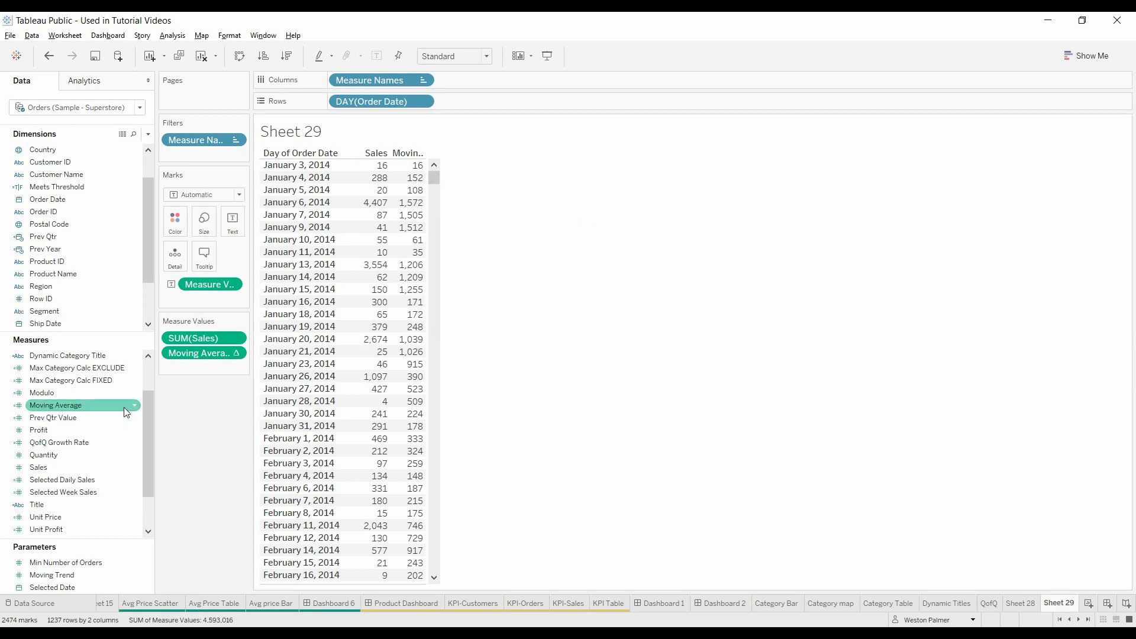
Step: Replace both -2 window offsets in the Moving Average formula with -[Moving Trend] and save
{"action": "right_click", "coordinate": [140, 404]}
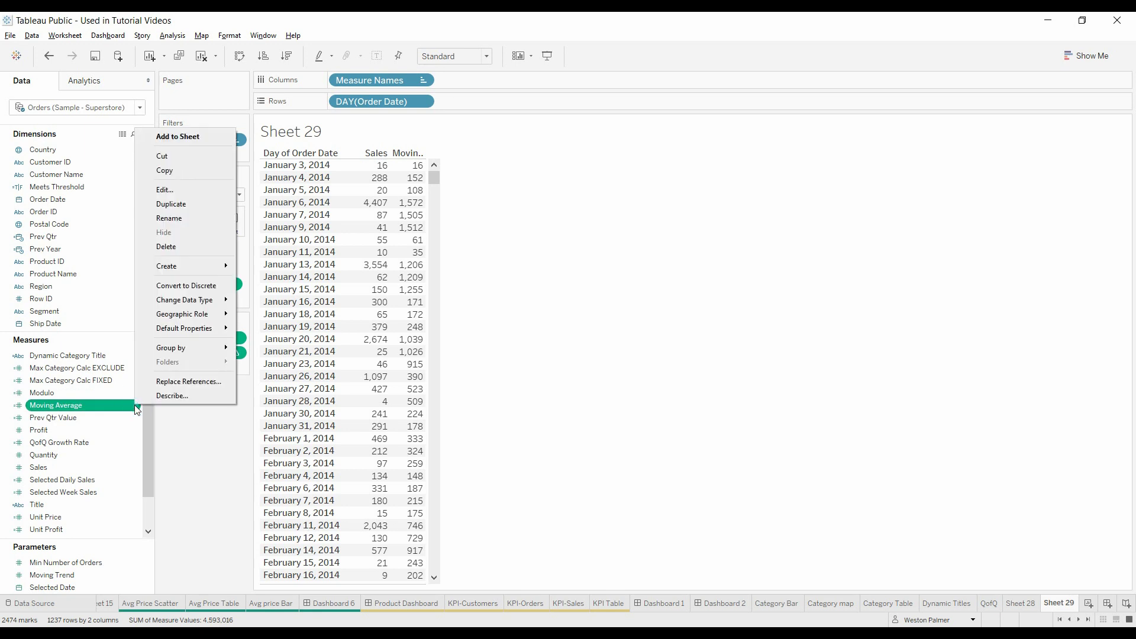
{"action": "left_click", "coordinate": [201, 192]}
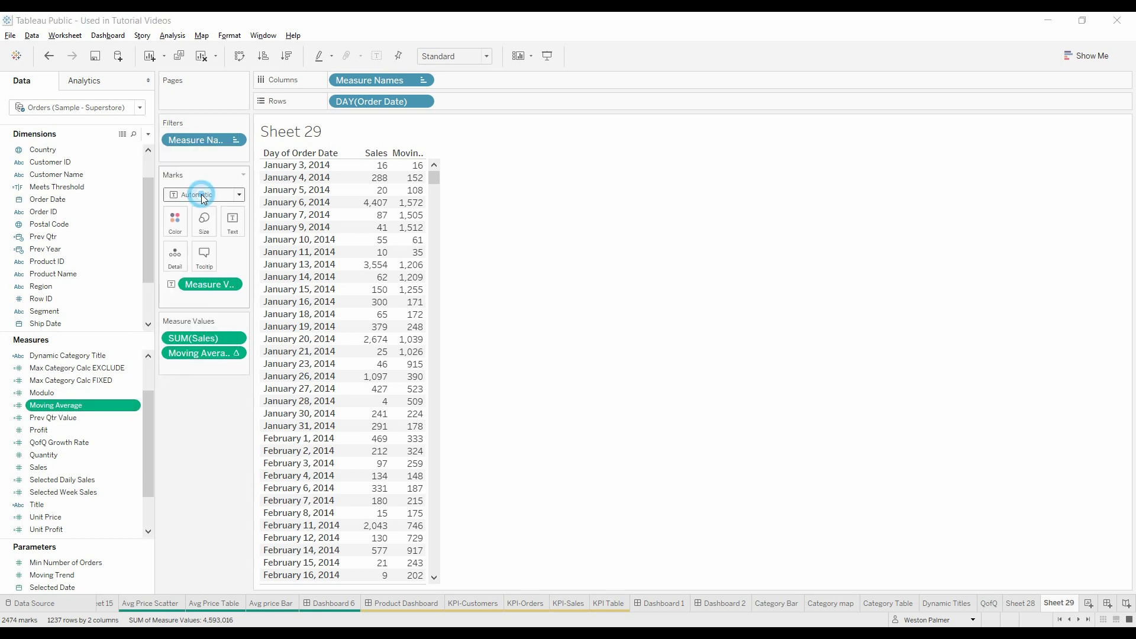
{"action": "scroll", "coordinate": [401, 375], "scroll_direction": "up", "scroll_amount": 3}
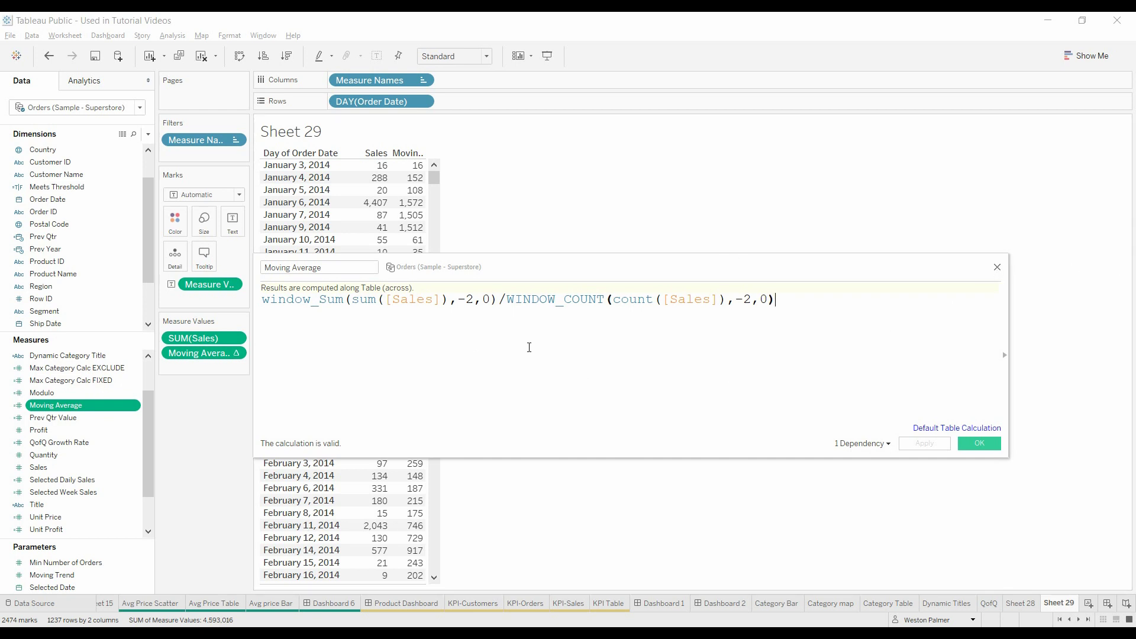
{"action": "double_click", "coordinate": [470, 300]}
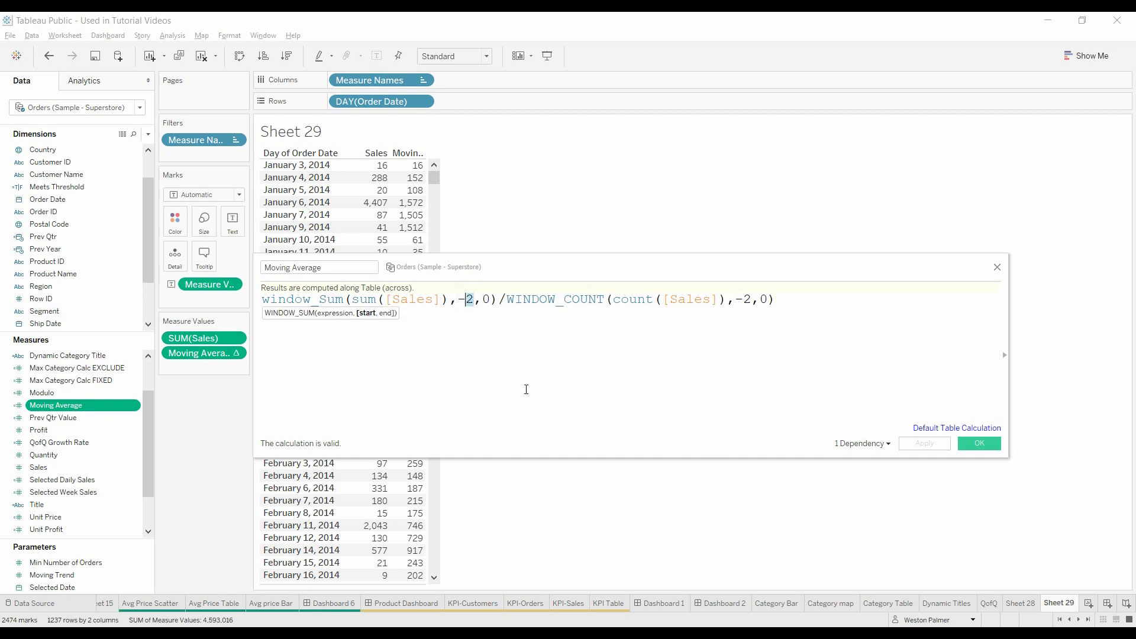
{"action": "key", "text": "BackSpace"}
{"action": "type", "text": "[Moving Trend]"}
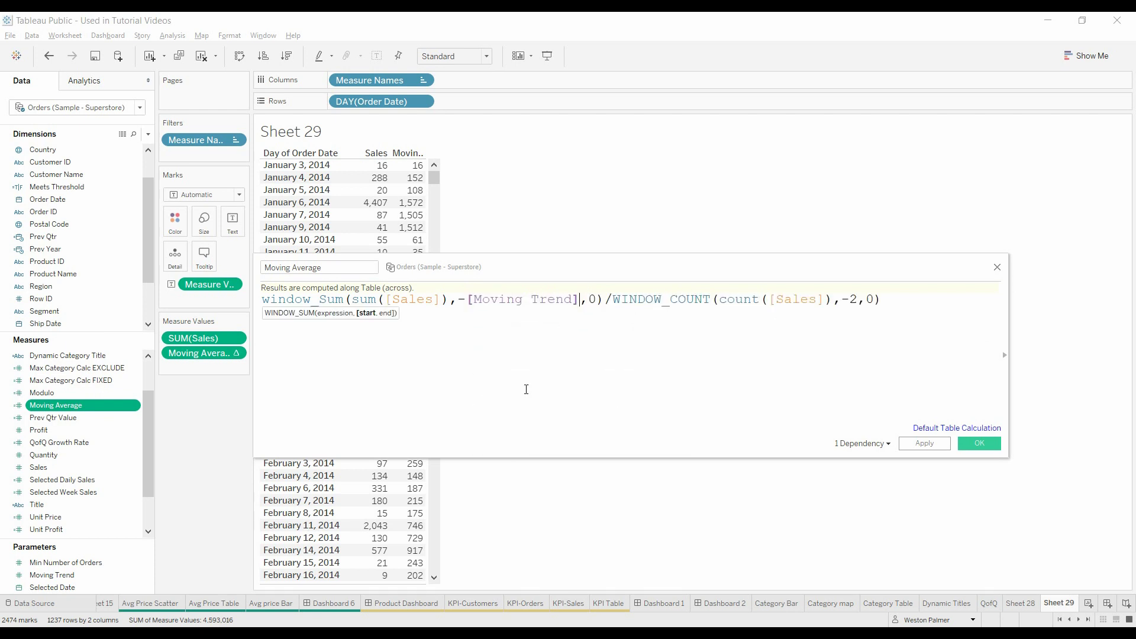
{"action": "left_click", "coordinate": [856, 300]}
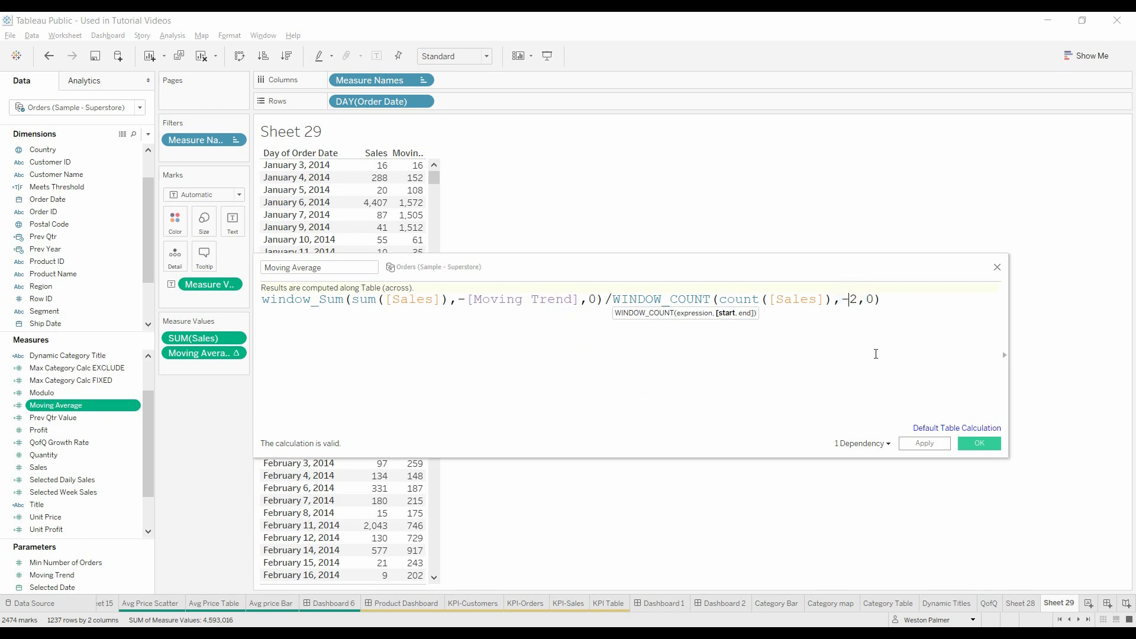
{"action": "type", "text": "[mov"}
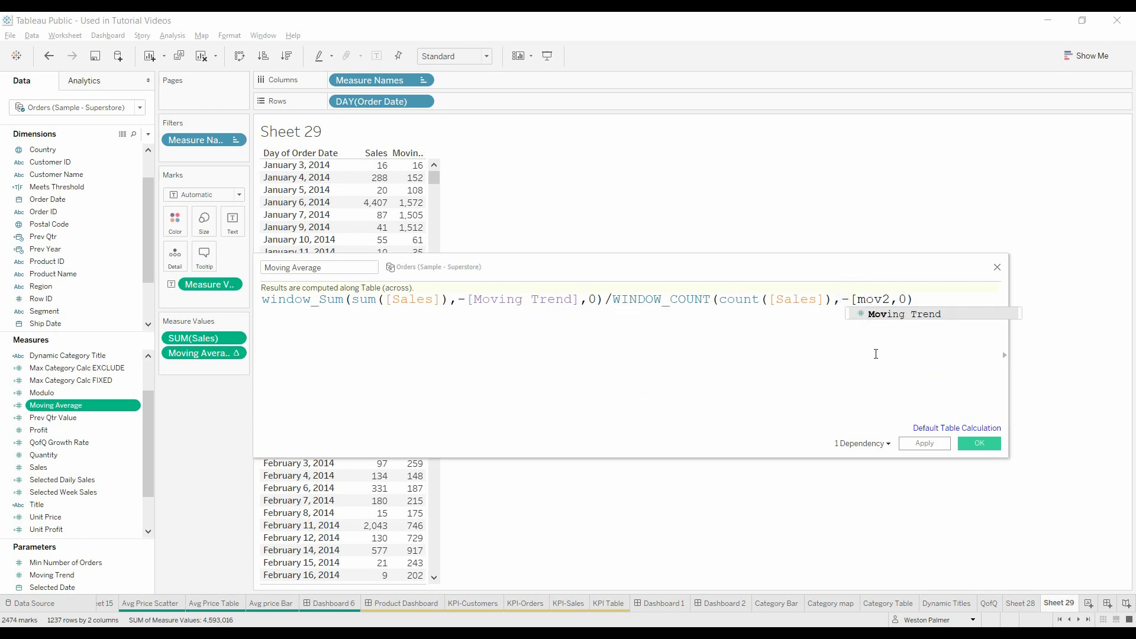
{"action": "key", "text": "Return"}
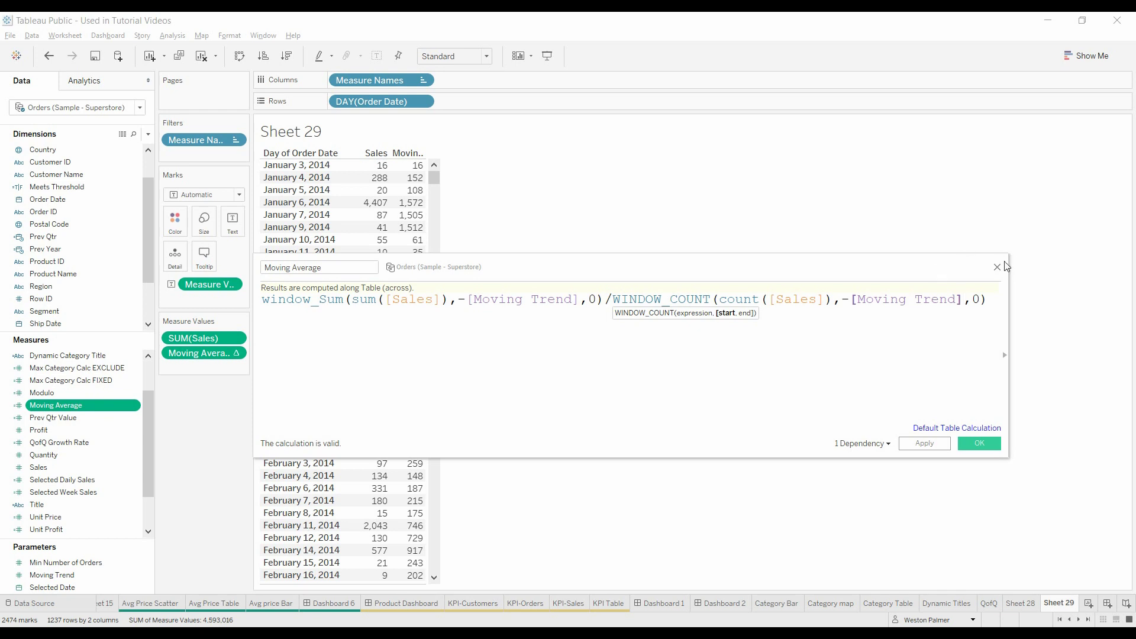
{"action": "left_click", "coordinate": [992, 441]}
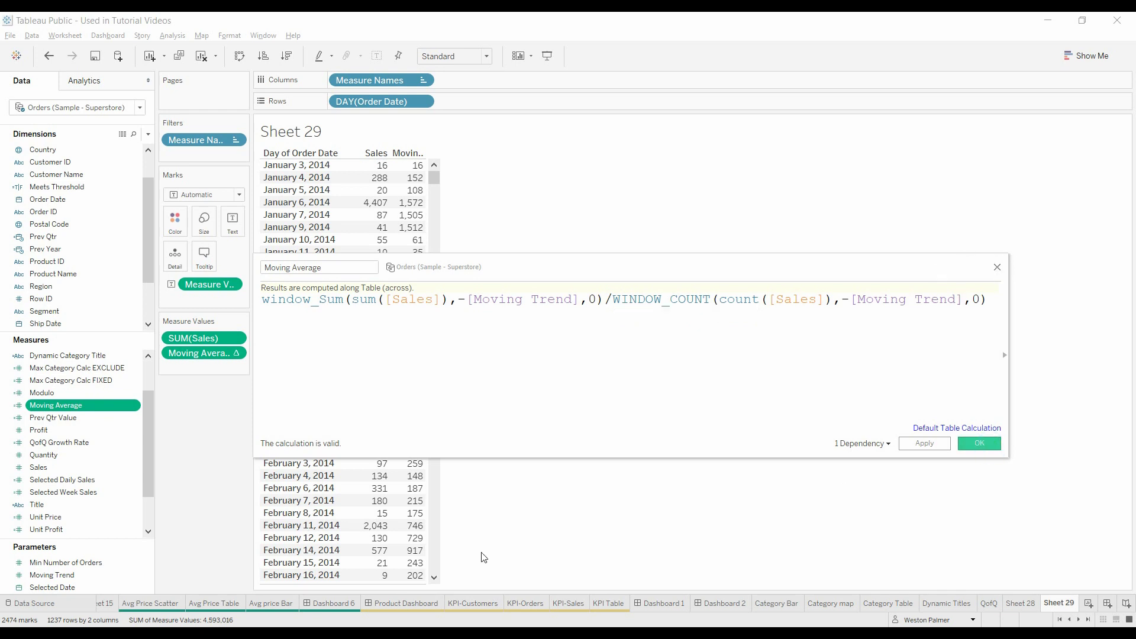
Step: Give the Moving Trend parameter a list of 0, 2, 6, 27 labelled 1 day, 3 days, 1 week, 4 weeks
{"action": "right_click", "coordinate": [148, 577]}
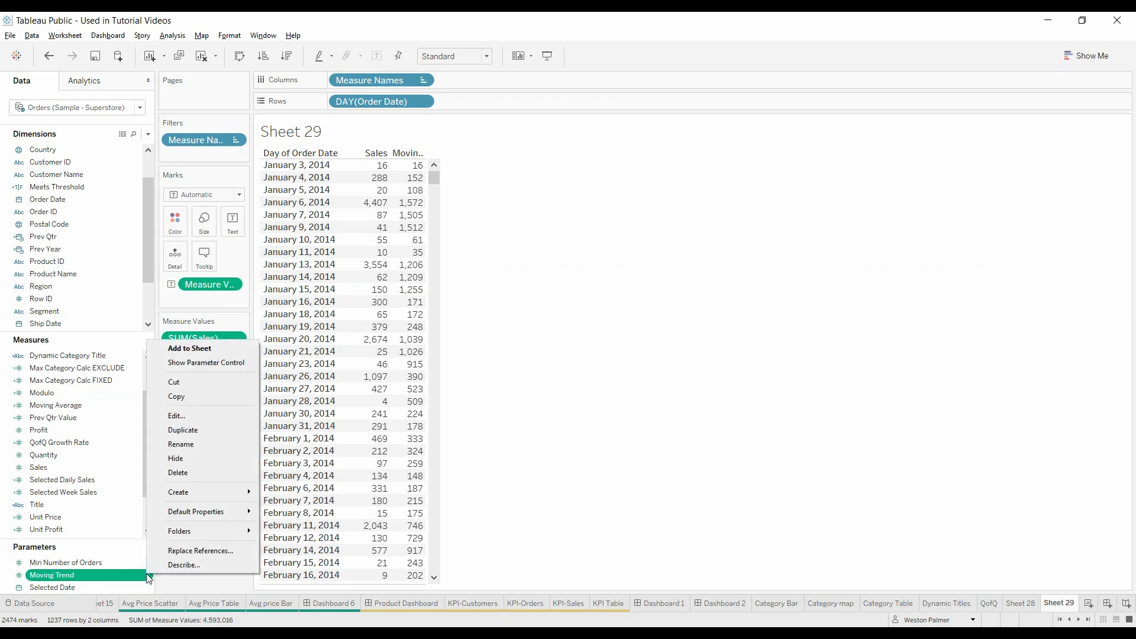
{"action": "left_click", "coordinate": [177, 415]}
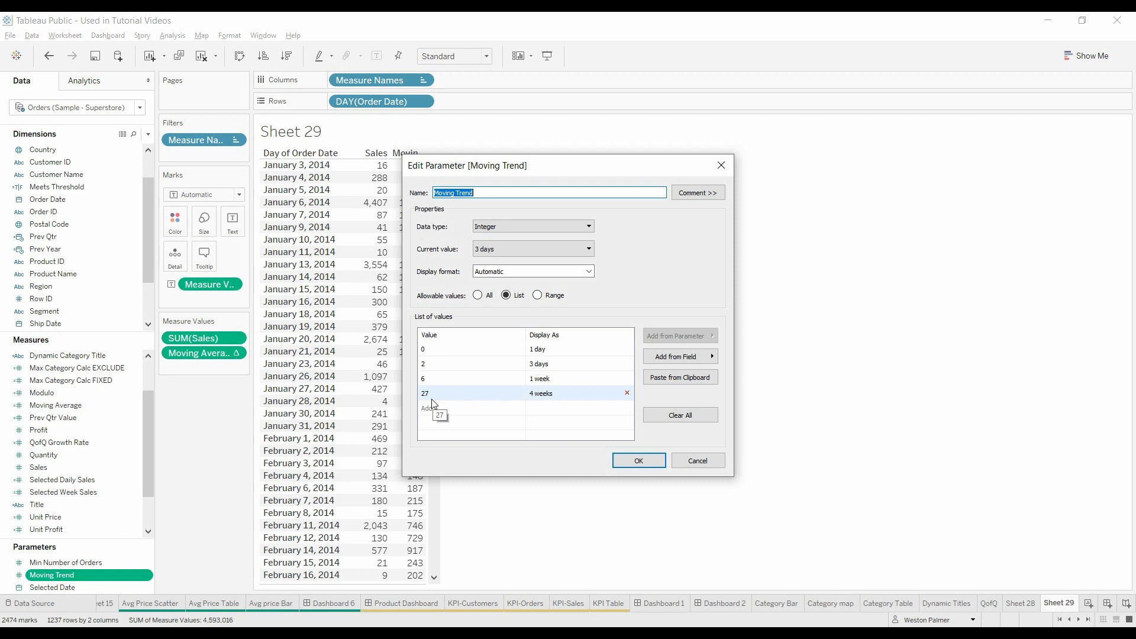
{"action": "left_click", "coordinate": [95, 407]}
Step: Confirm the Moving Trend value list and reopen the Moving Average formula to review it
{"action": "left_click", "coordinate": [639, 460]}
{"action": "left_click", "coordinate": [135, 408]}
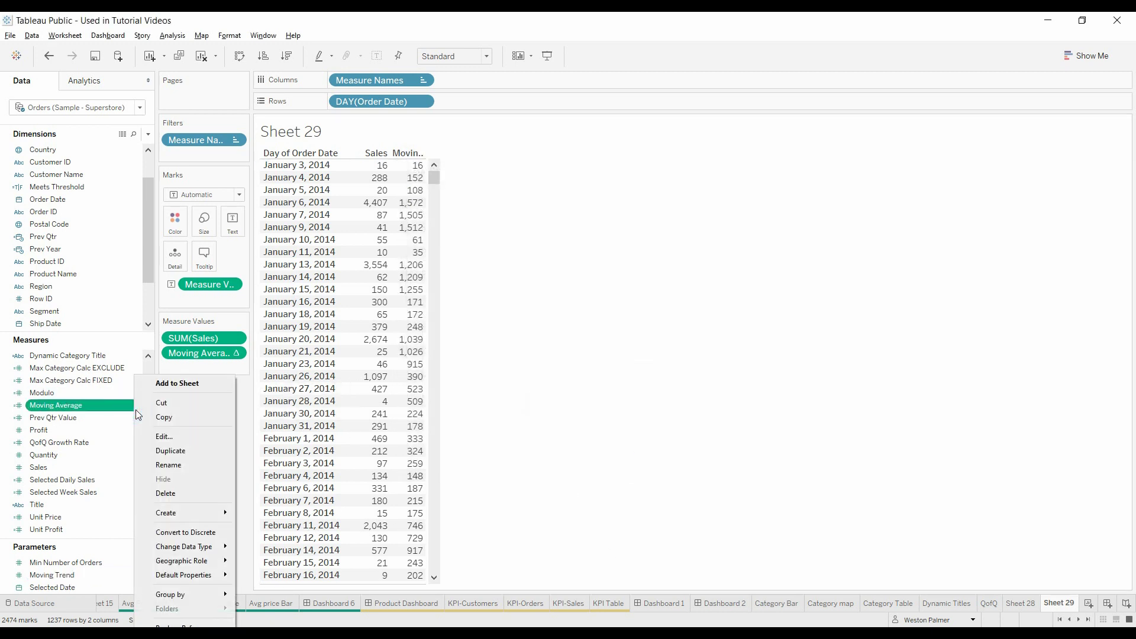
{"action": "left_click", "coordinate": [163, 436]}
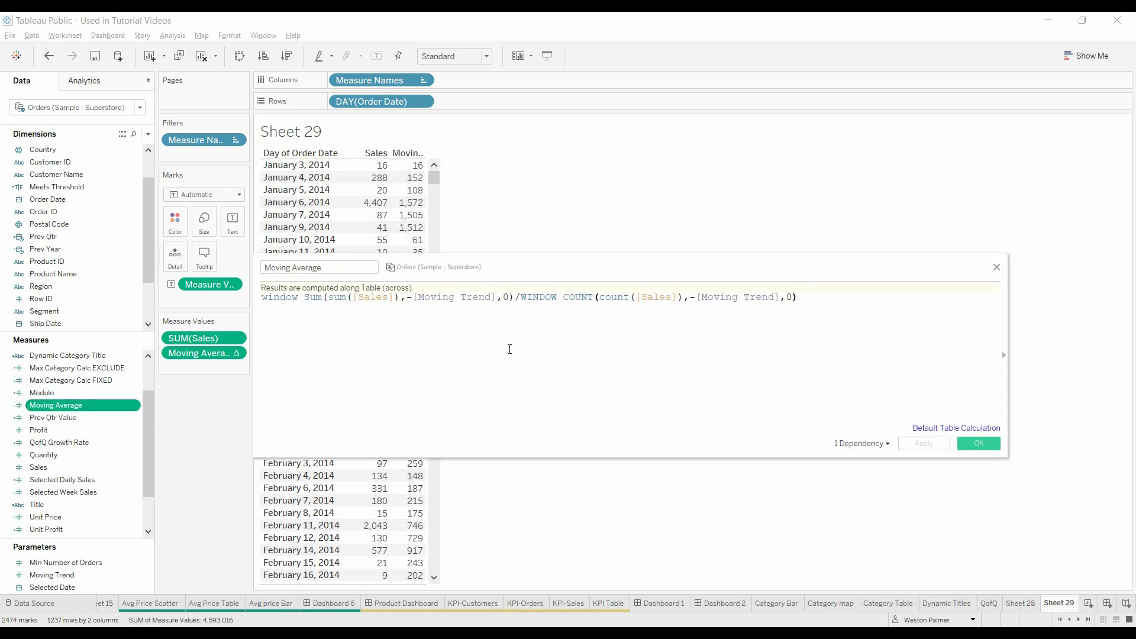
{"action": "scroll", "coordinate": [508, 347], "scroll_direction": "up", "scroll_amount": 2, "text": "ctrl"}
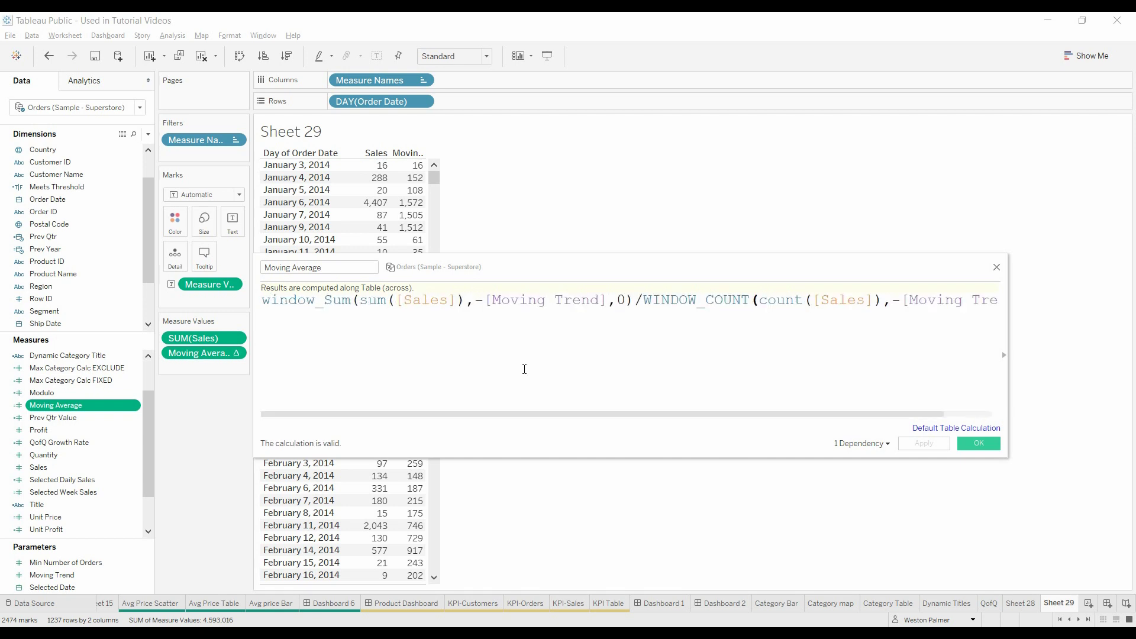
{"action": "scroll", "coordinate": [513, 360], "scroll_direction": "up", "scroll_amount": 2, "text": "ctrl"}
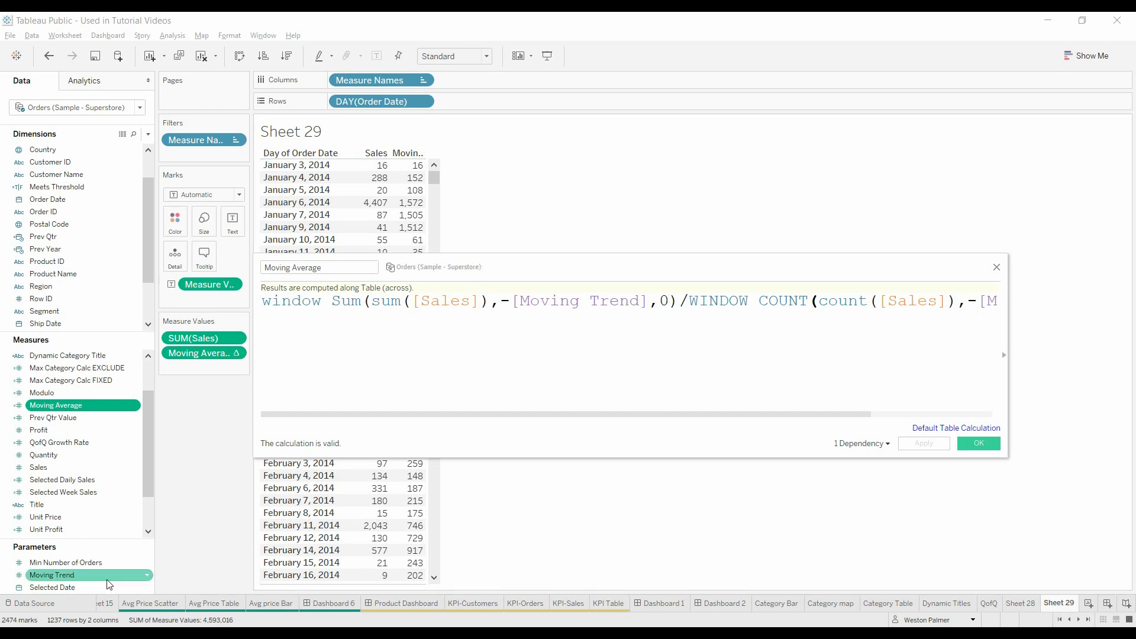
Step: Close the formula editor and show the Moving Trend parameter control on the sheet
{"action": "left_click", "coordinate": [977, 444]}
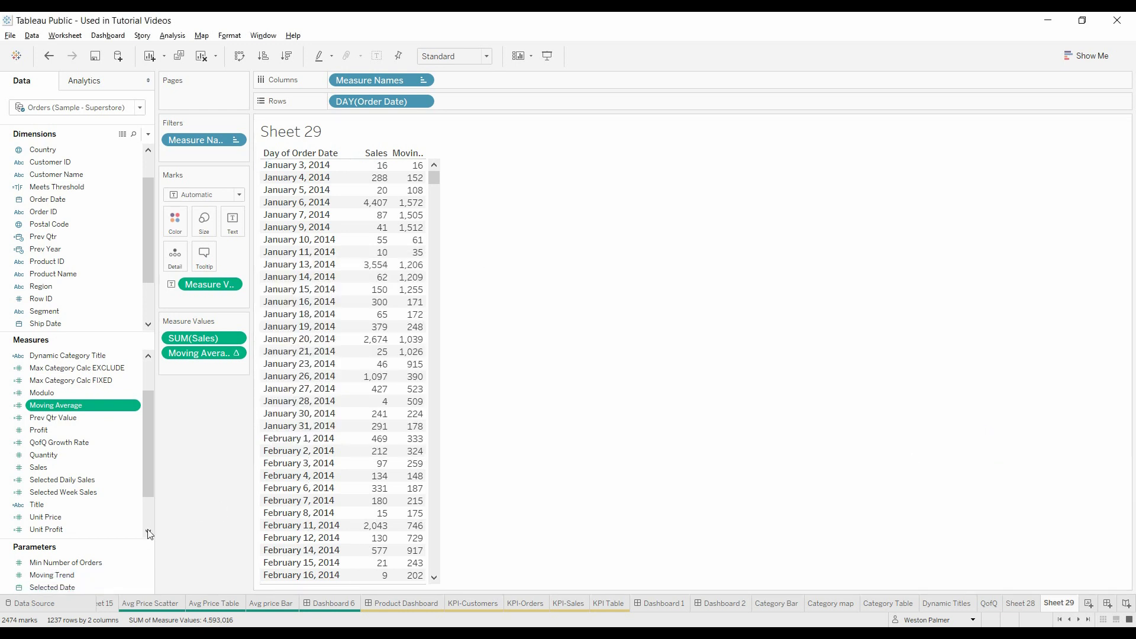
{"action": "left_click", "coordinate": [148, 579]}
{"action": "left_click", "coordinate": [221, 364]}
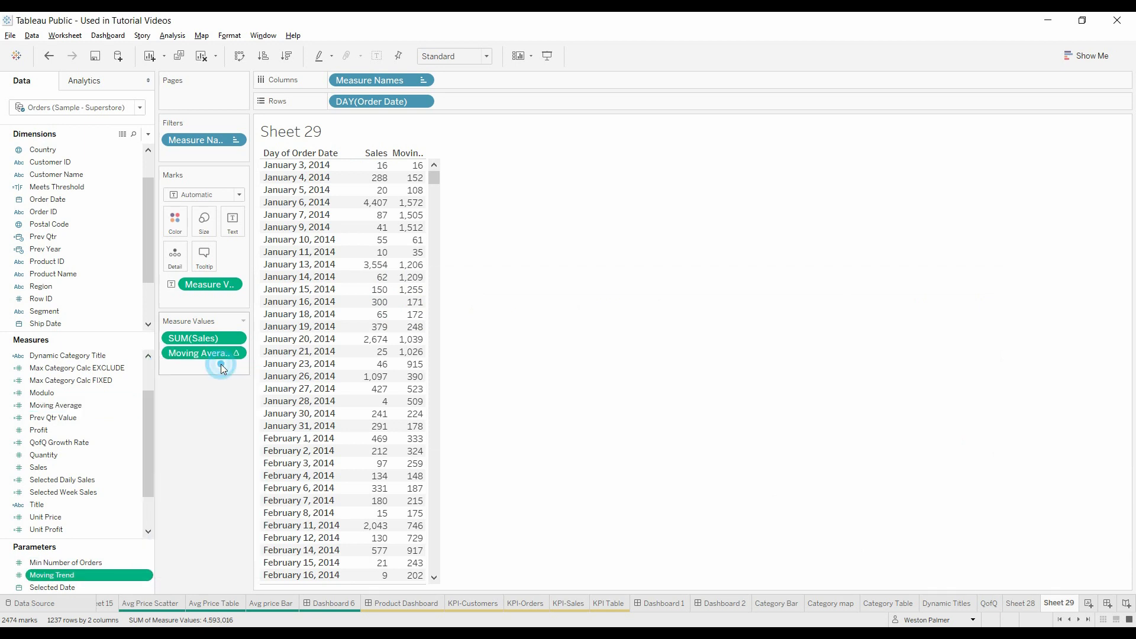
Step: Set Moving Trend to 1 day, then change it to 3 days
{"action": "left_click", "coordinate": [1123, 140]}
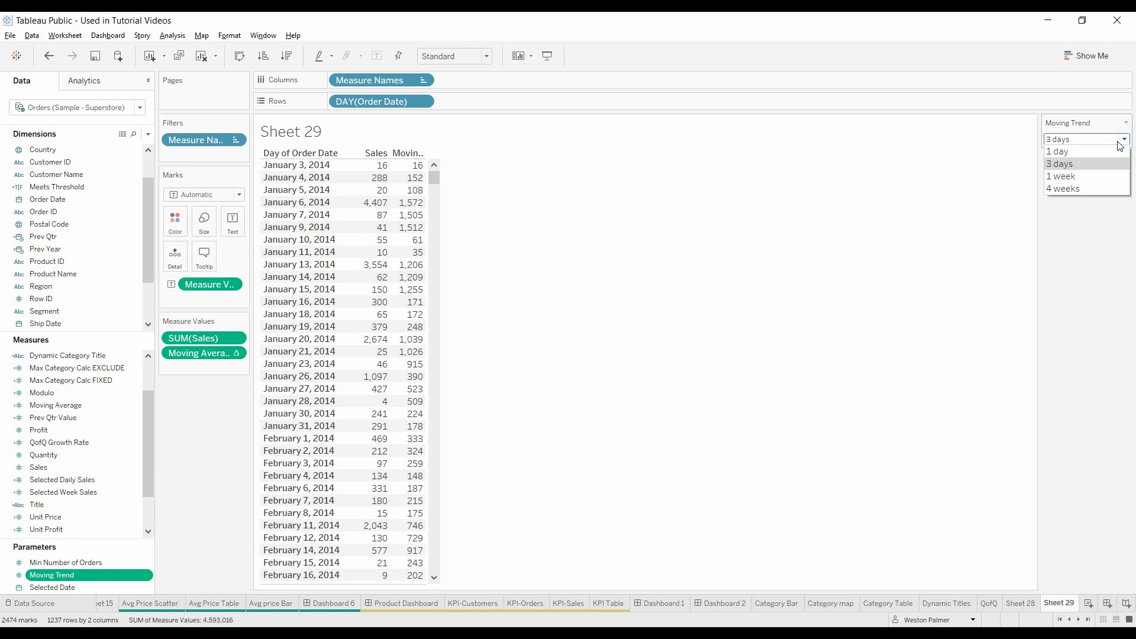
{"action": "left_click", "coordinate": [1099, 152]}
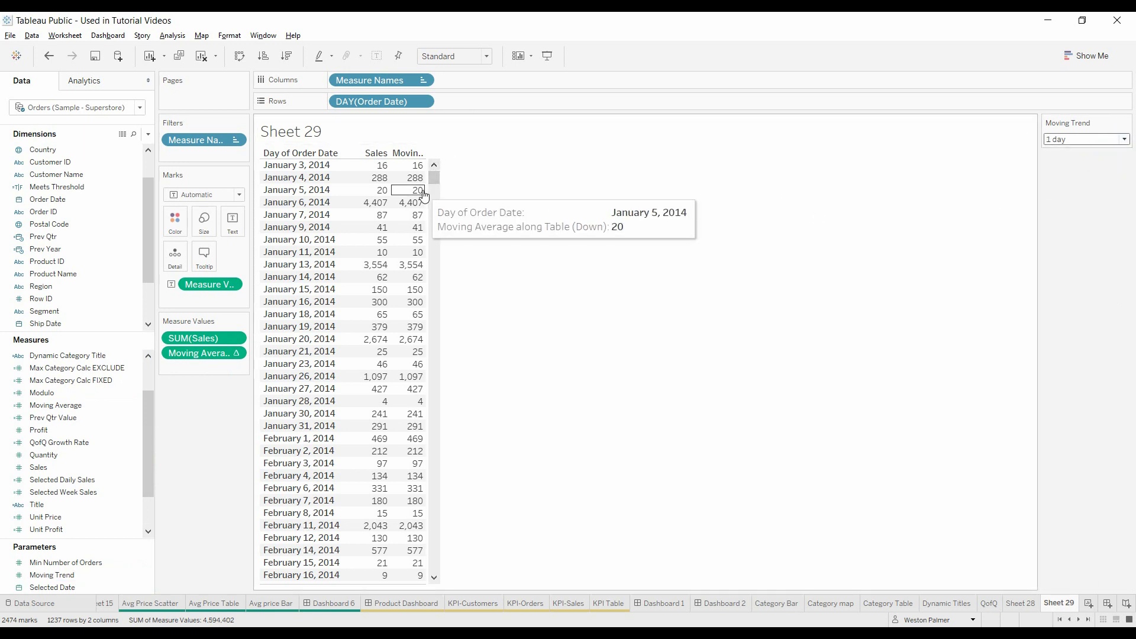
{"action": "mouse_move", "coordinate": [424, 217]}
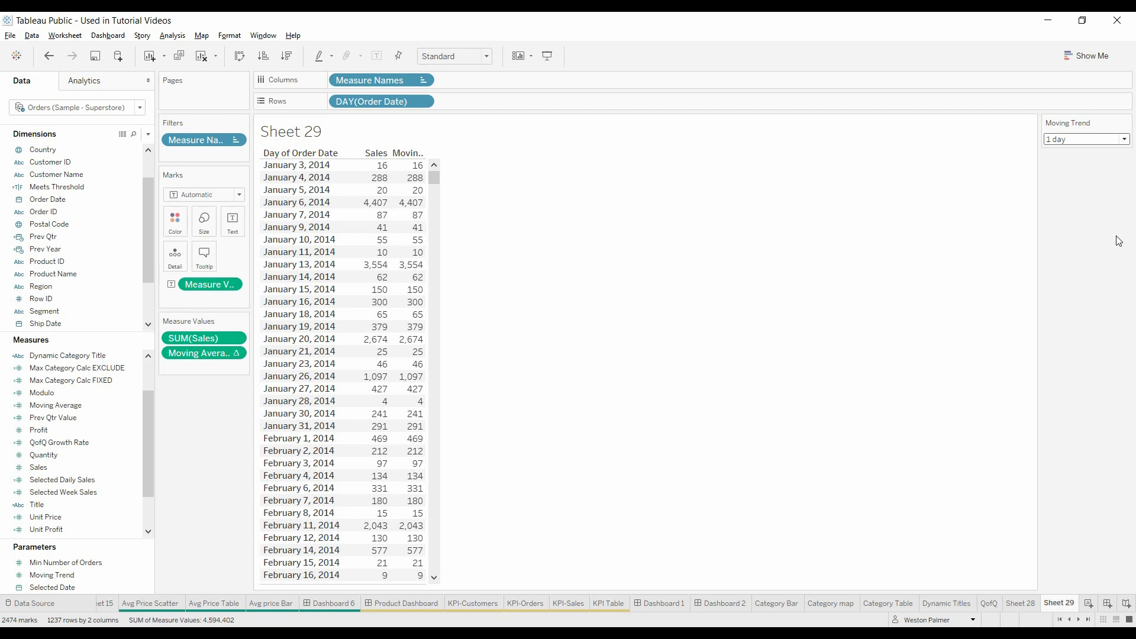
{"action": "left_click", "coordinate": [1124, 140]}
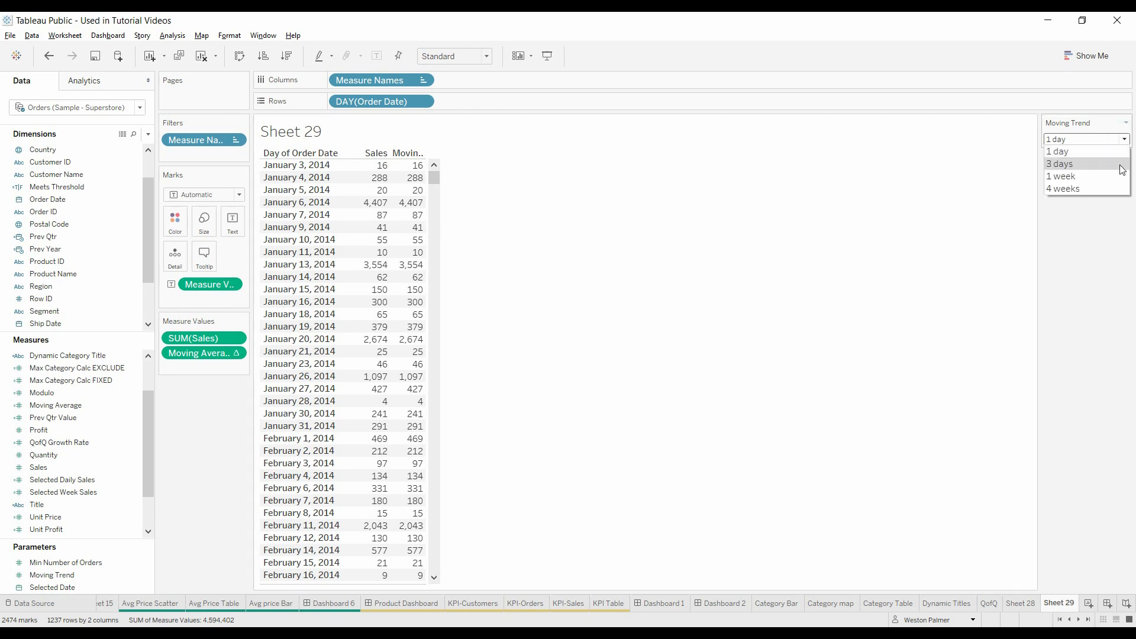
{"action": "left_click", "coordinate": [1123, 170]}
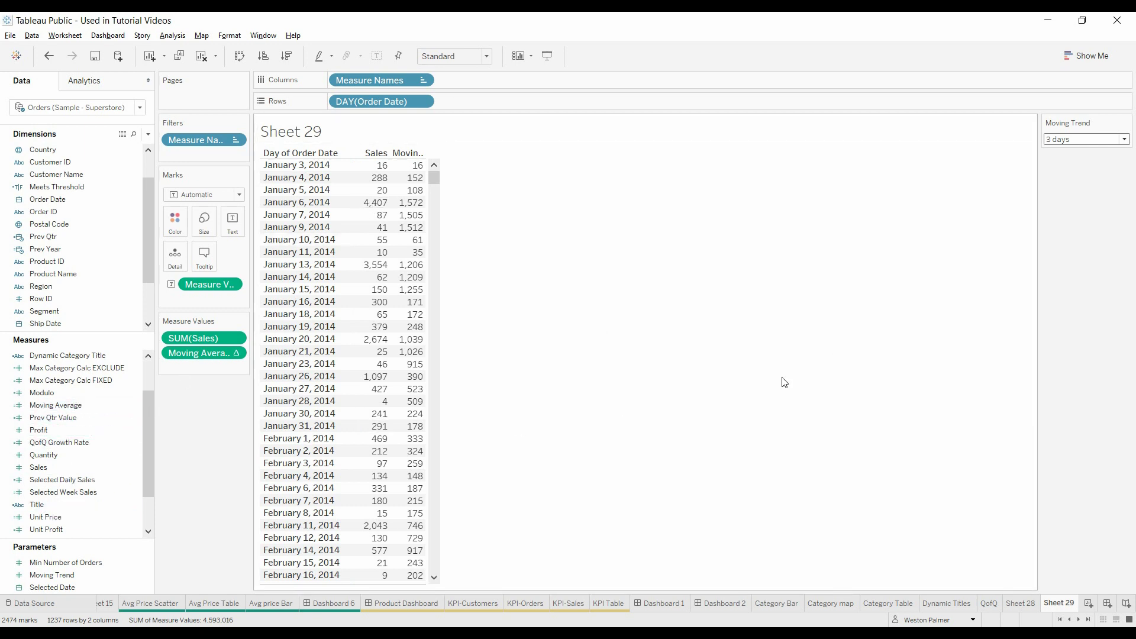
{"action": "right_click", "coordinate": [137, 406]}
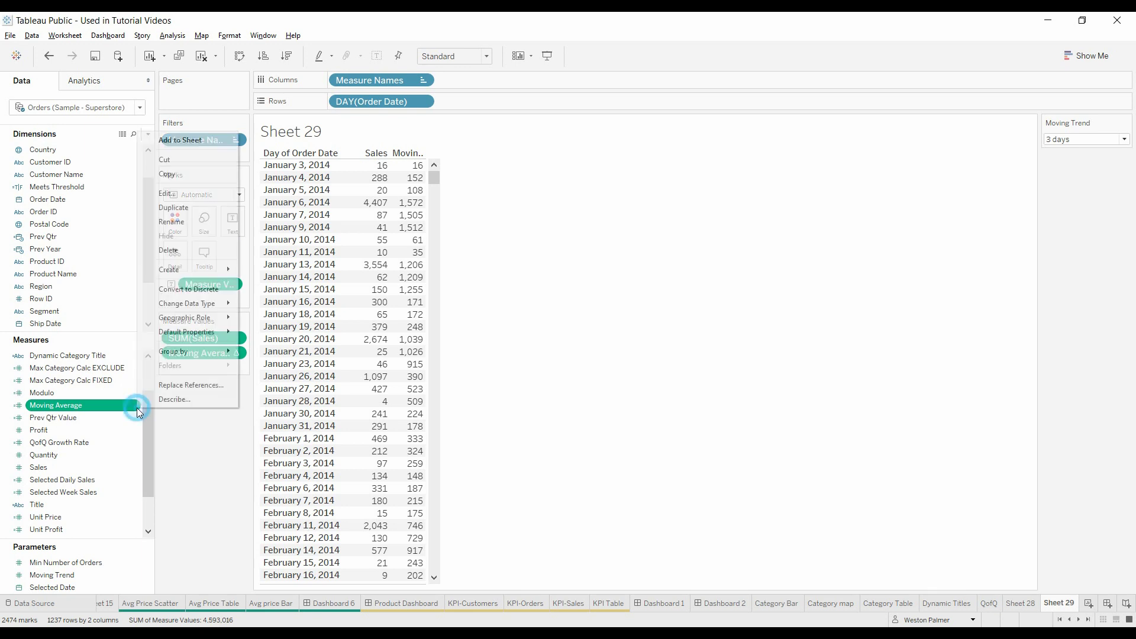
{"action": "left_click", "coordinate": [163, 194]}
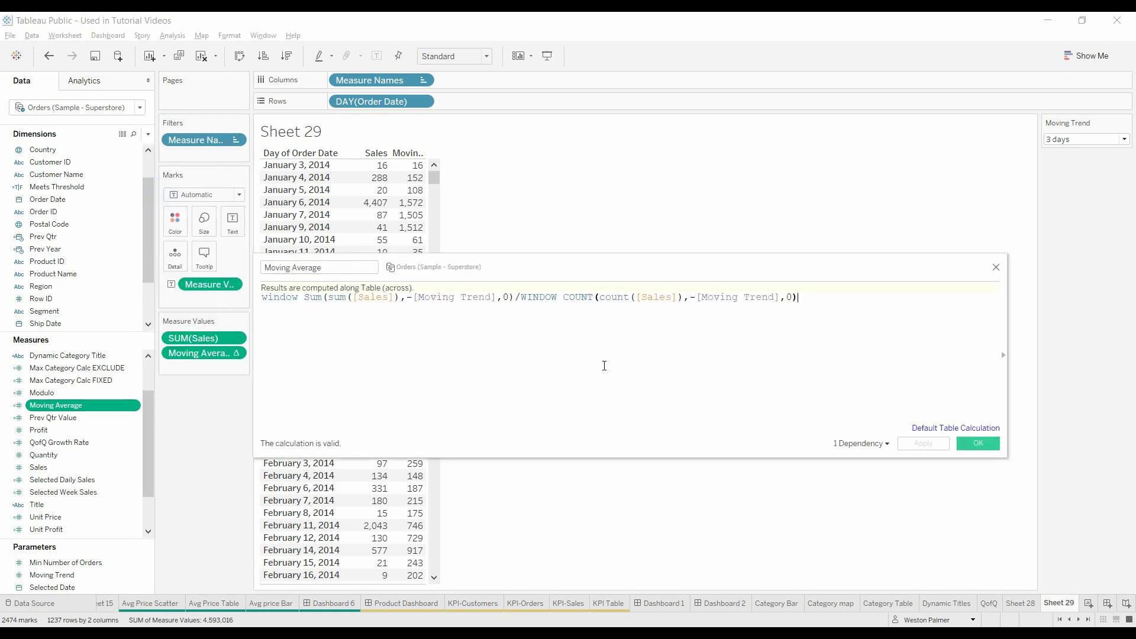
{"action": "scroll", "coordinate": [604, 363], "scroll_direction": "up", "scroll_amount": 4}
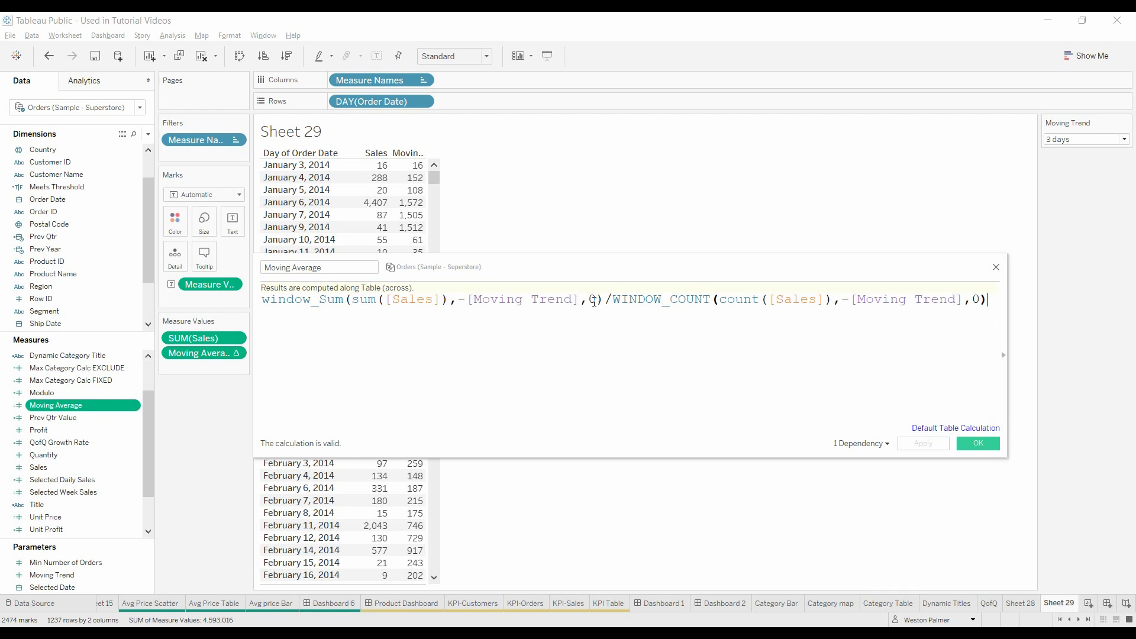
Step: Close the formula editor and swap the table's rows and columns
{"action": "left_click", "coordinate": [995, 444]}
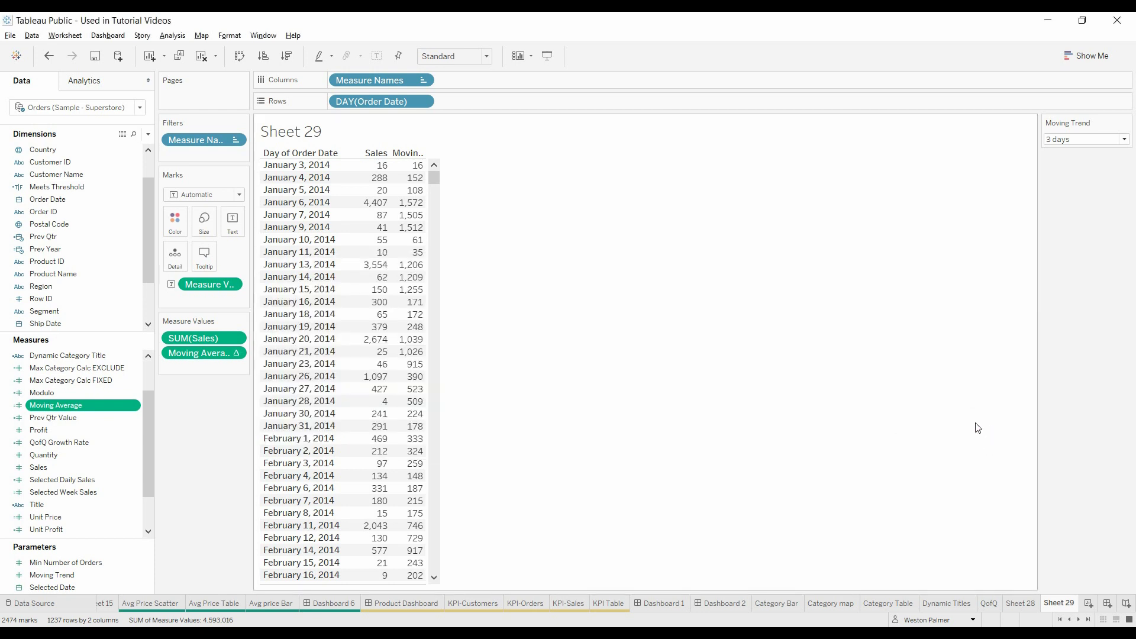
{"action": "mouse_move", "coordinate": [375, 460]}
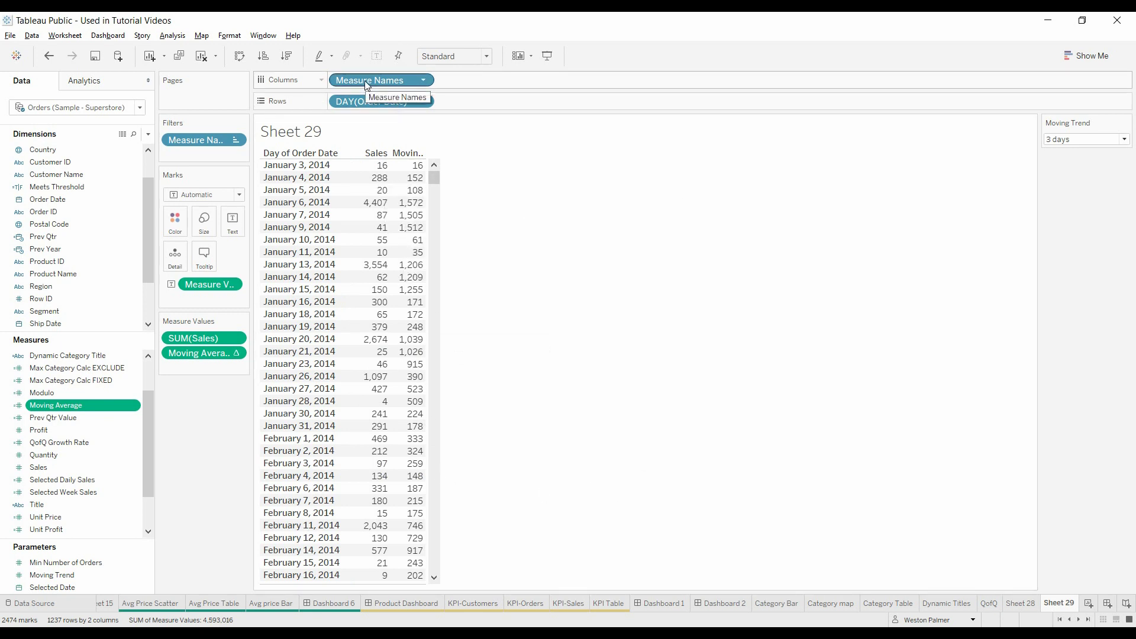
{"action": "left_click_drag", "start_coordinate": [367, 86], "coordinate": [361, 83]}
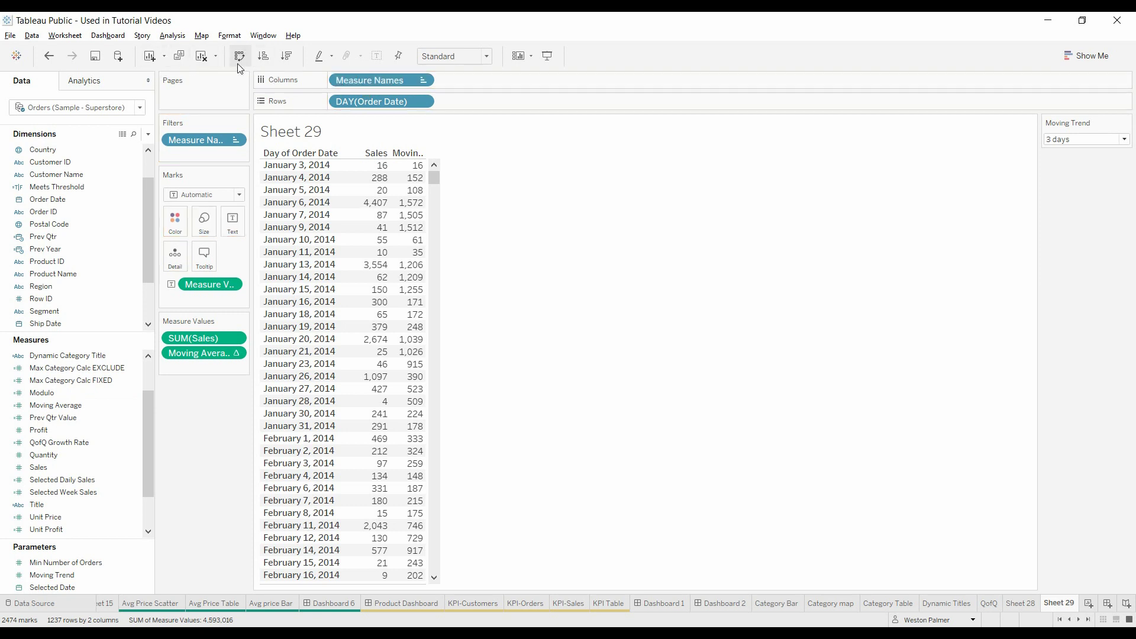
{"action": "left_click", "coordinate": [239, 57]}
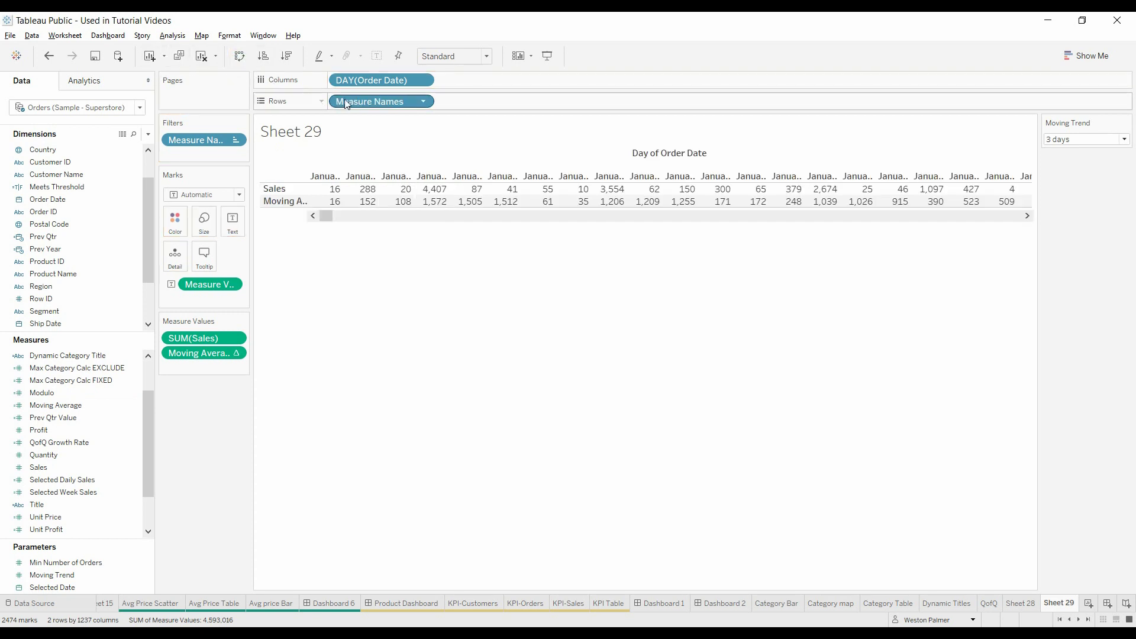
Step: Replace Measure Names with SUM(Sales) and Moving Average as separate rows on the Rows shelf
{"action": "left_click_drag", "start_coordinate": [376, 108], "coordinate": [185, 469]}
{"action": "left_click_drag", "start_coordinate": [197, 362], "coordinate": [374, 107]}
{"action": "left_click_drag", "start_coordinate": [204, 289], "coordinate": [481, 107]}
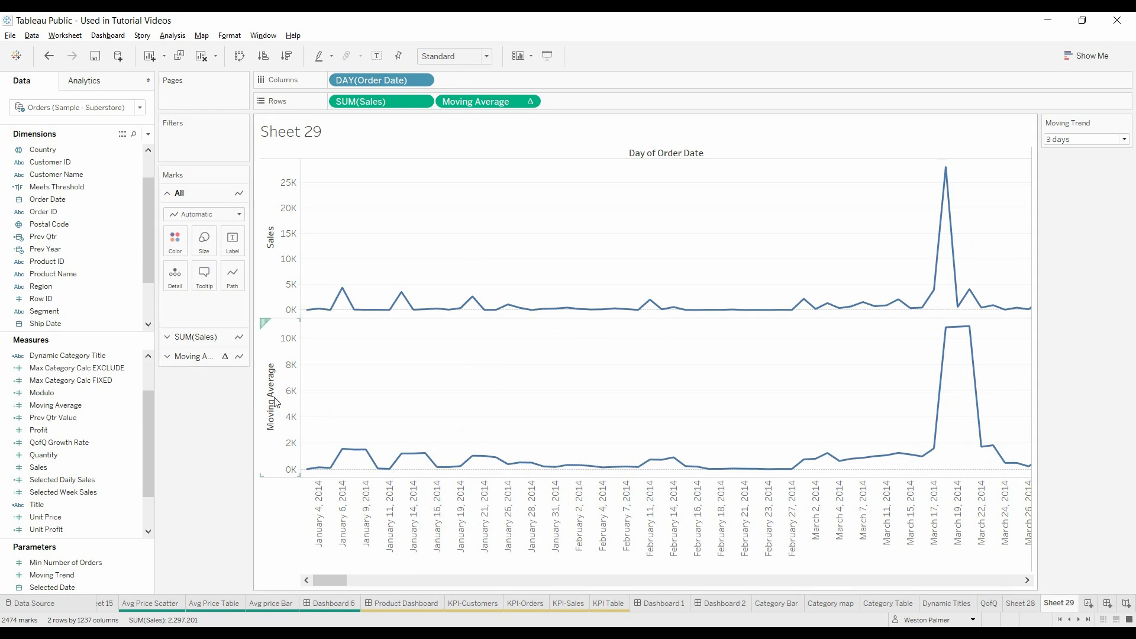
Step: Colour the Moving Average line orange
{"action": "right_click", "coordinate": [330, 468]}
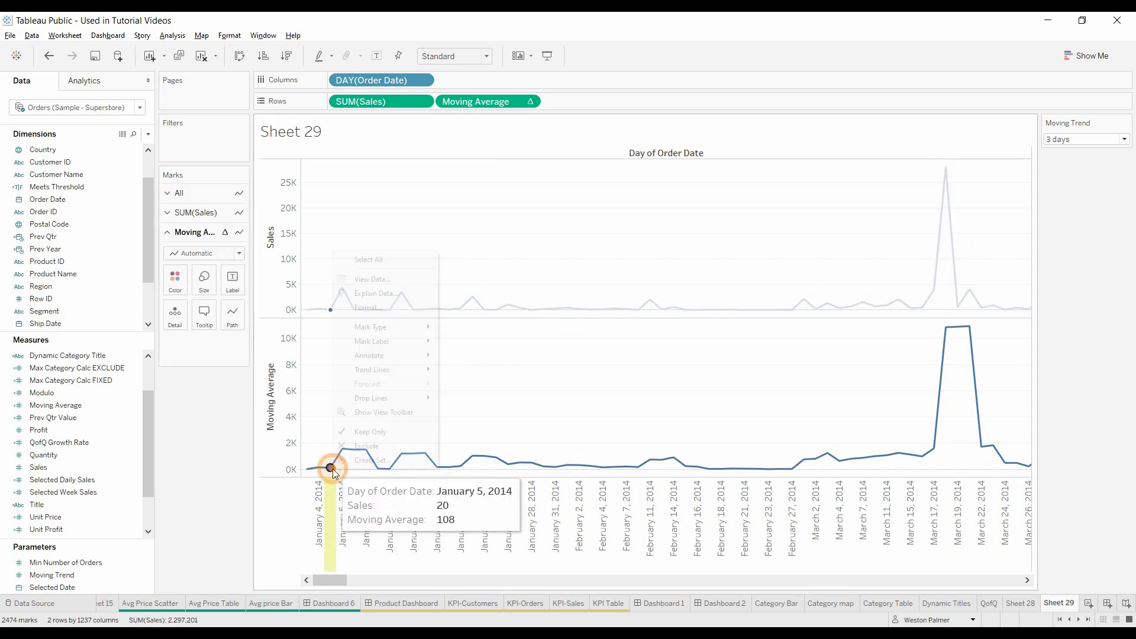
{"action": "left_click", "coordinate": [175, 278]}
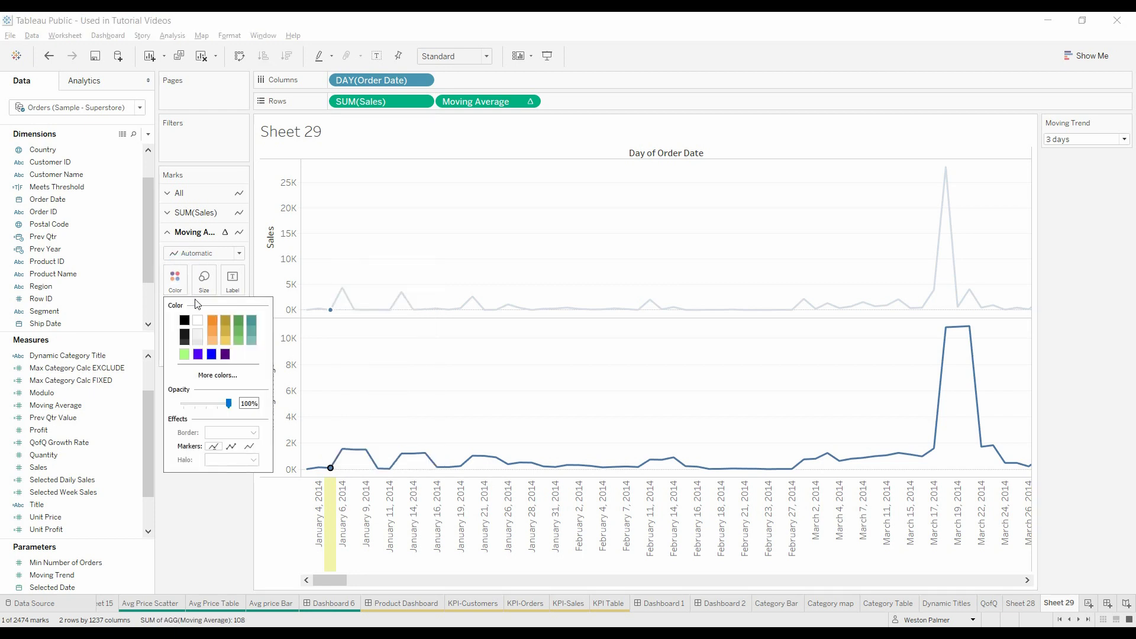
{"action": "left_click", "coordinate": [212, 320]}
{"action": "left_click", "coordinate": [184, 515]}
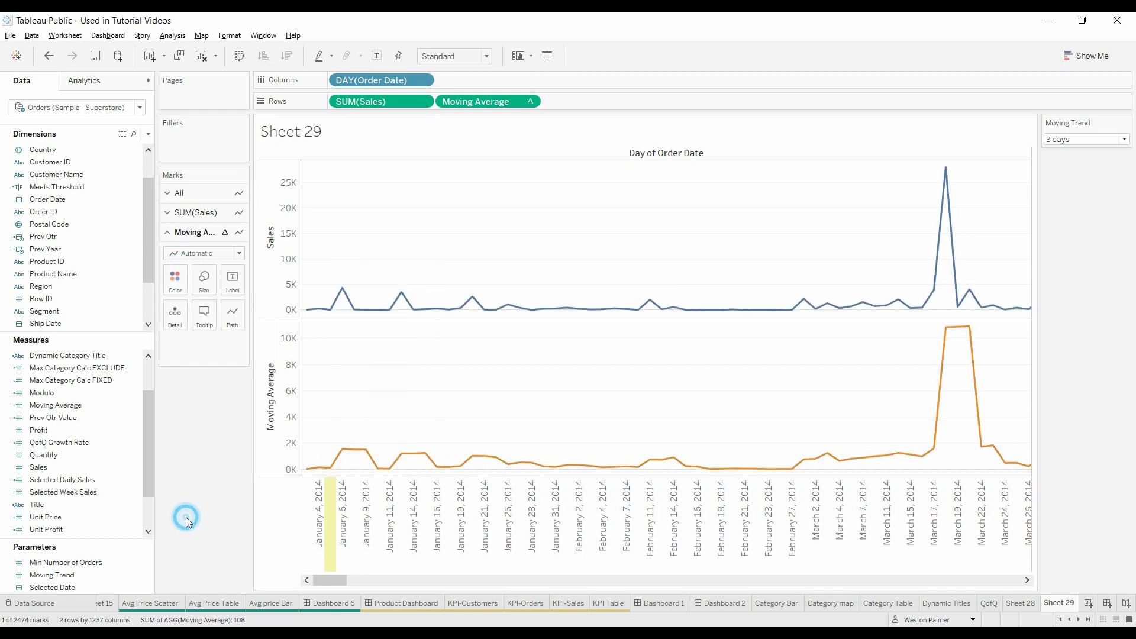
Step: Combine Sales and Moving Average on a dual axis and synchronize the axes
{"action": "right_click", "coordinate": [273, 414]}
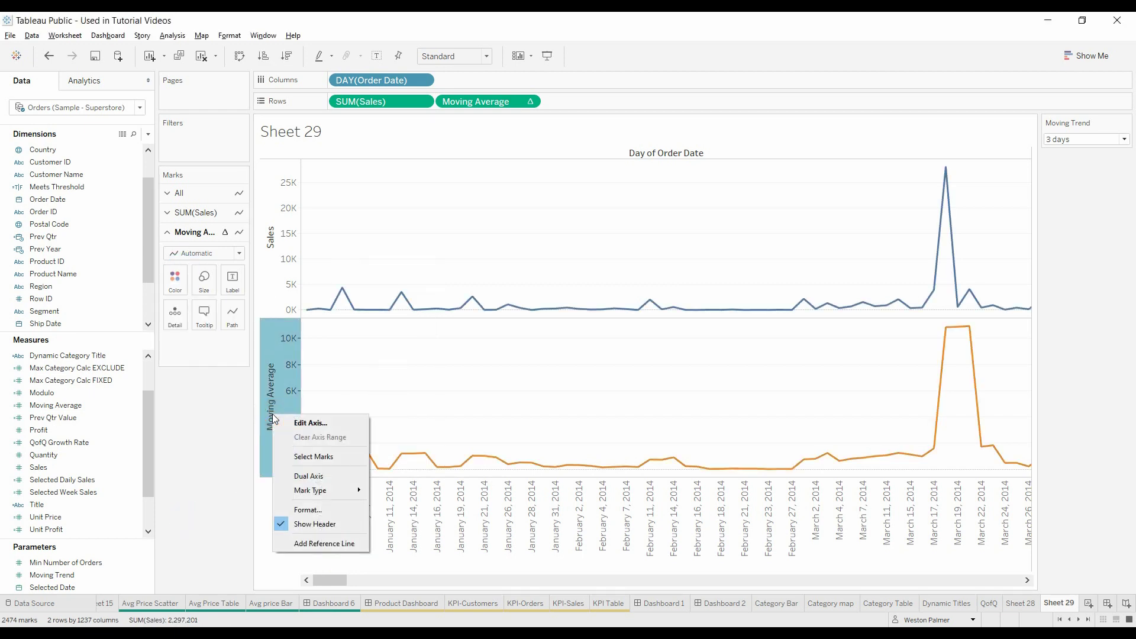
{"action": "left_click", "coordinate": [319, 476]}
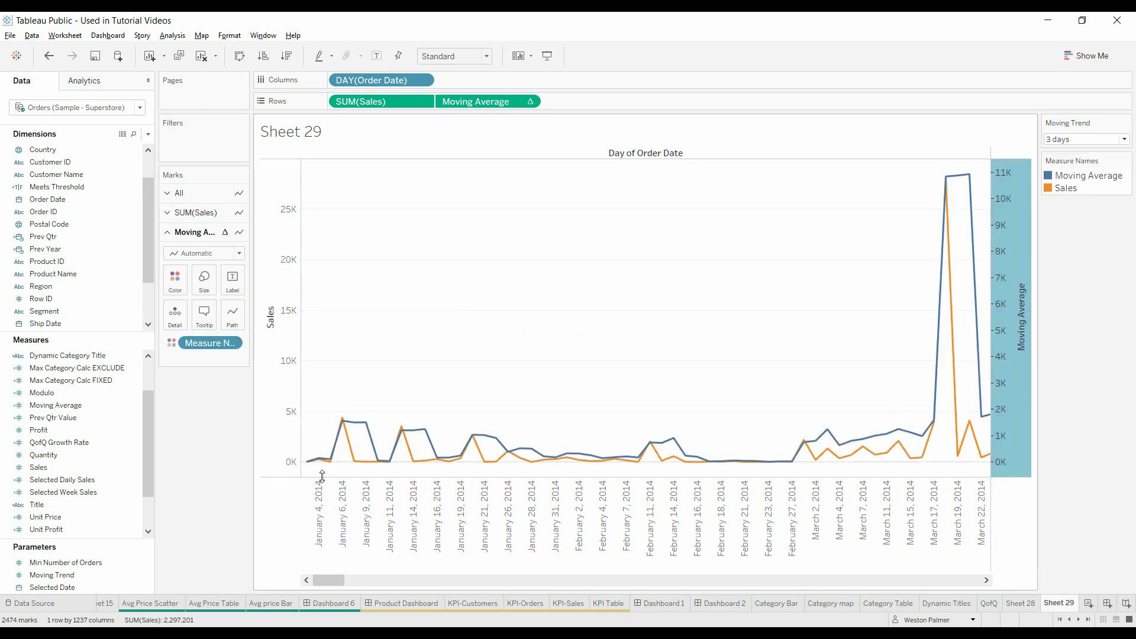
{"action": "right_click", "coordinate": [1017, 332]}
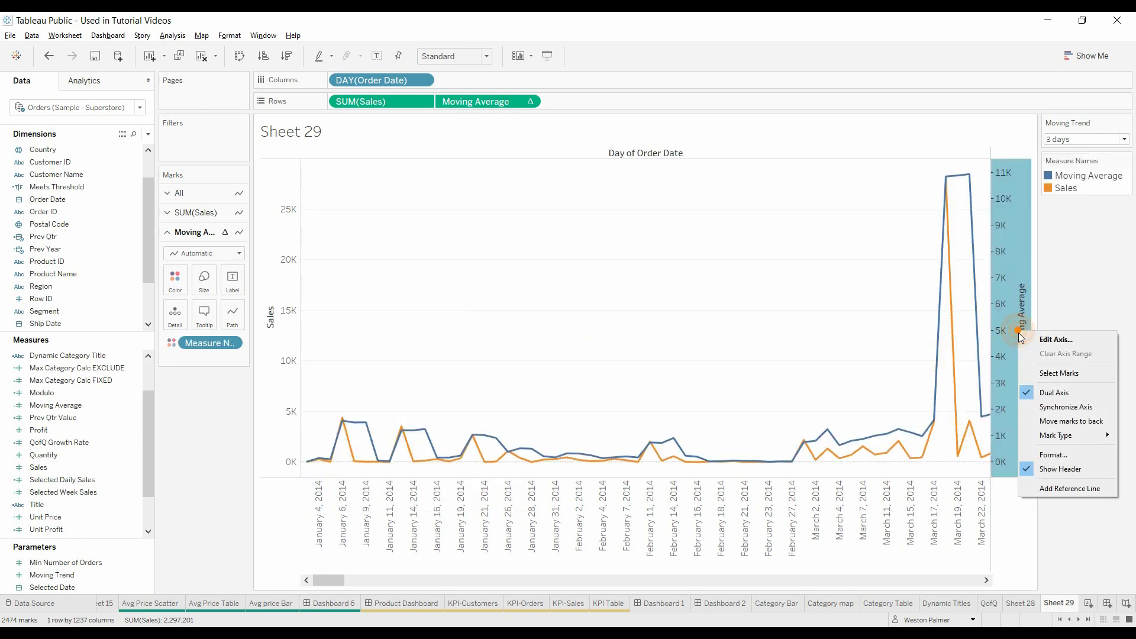
{"action": "left_click", "coordinate": [1095, 408]}
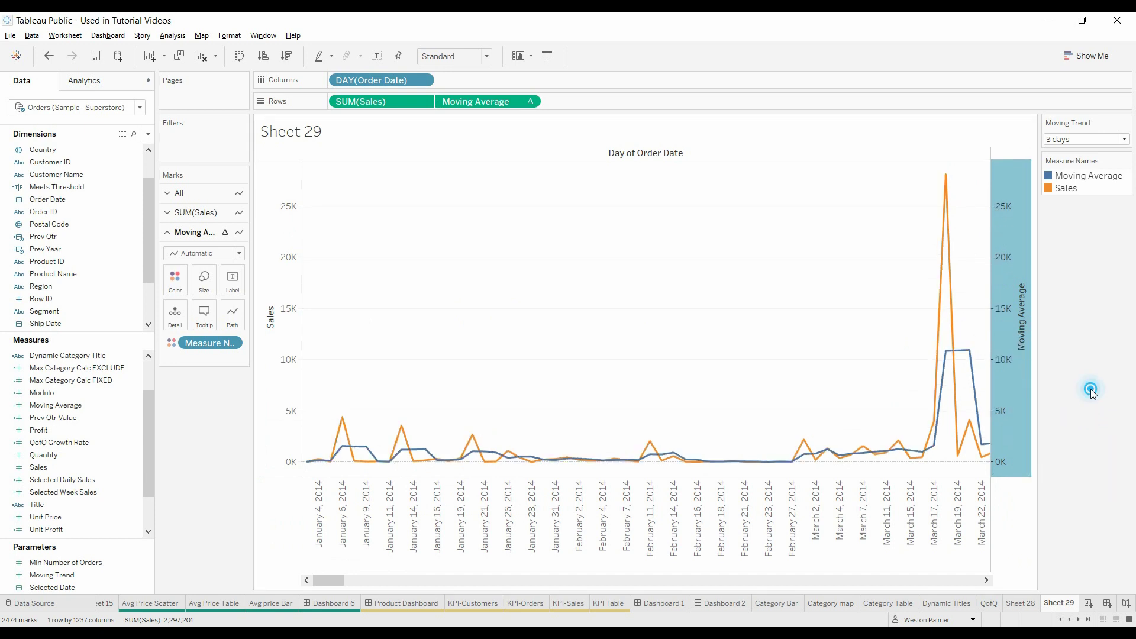
{"action": "left_click", "coordinate": [1091, 388]}
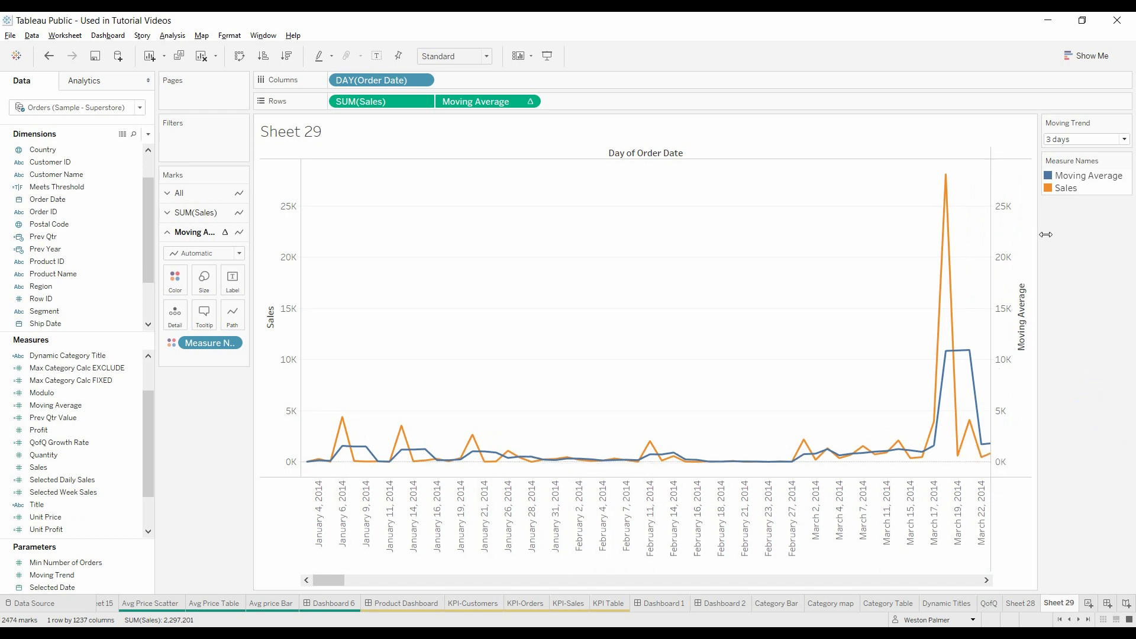
Step: Pick 1 week from the Moving Trend parameter dropdown
{"action": "mouse_move", "coordinate": [969, 355]}
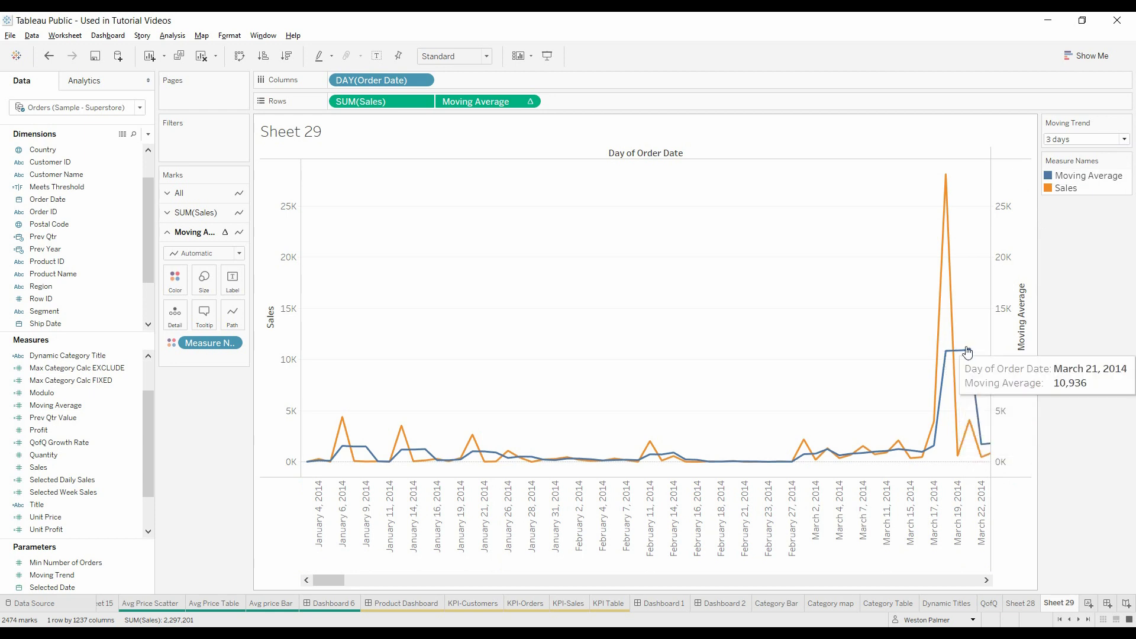
{"action": "left_click", "coordinate": [1124, 142]}
{"action": "left_click", "coordinate": [1103, 176]}
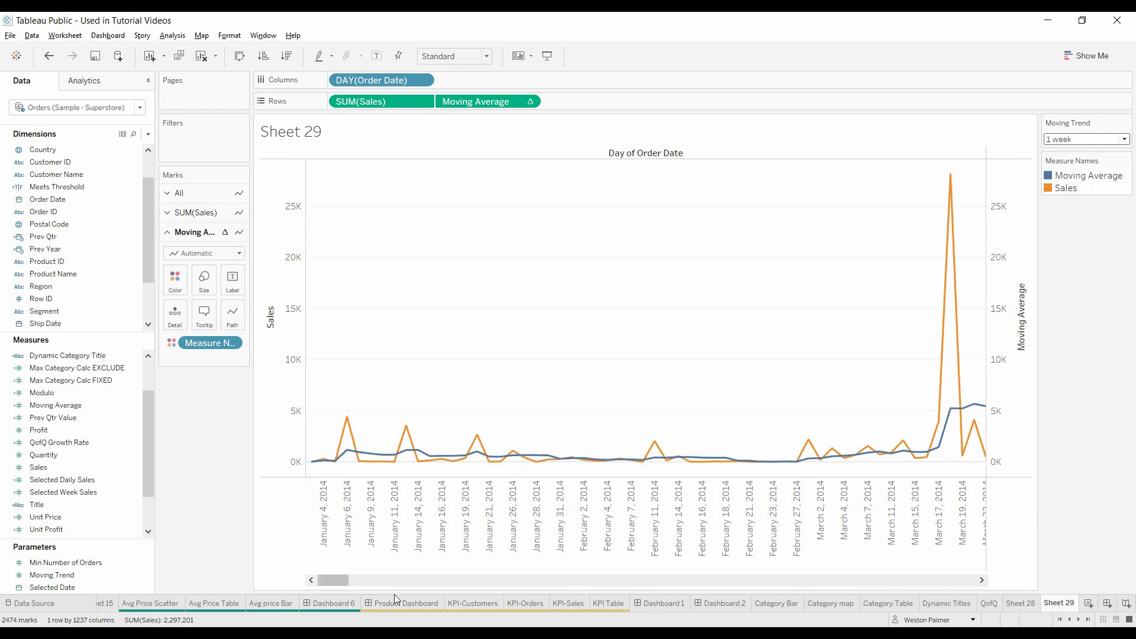
Step: Make DAY(Order Date) a continuous axis and set Moving Trend to 4 weeks
{"action": "left_click", "coordinate": [423, 80]}
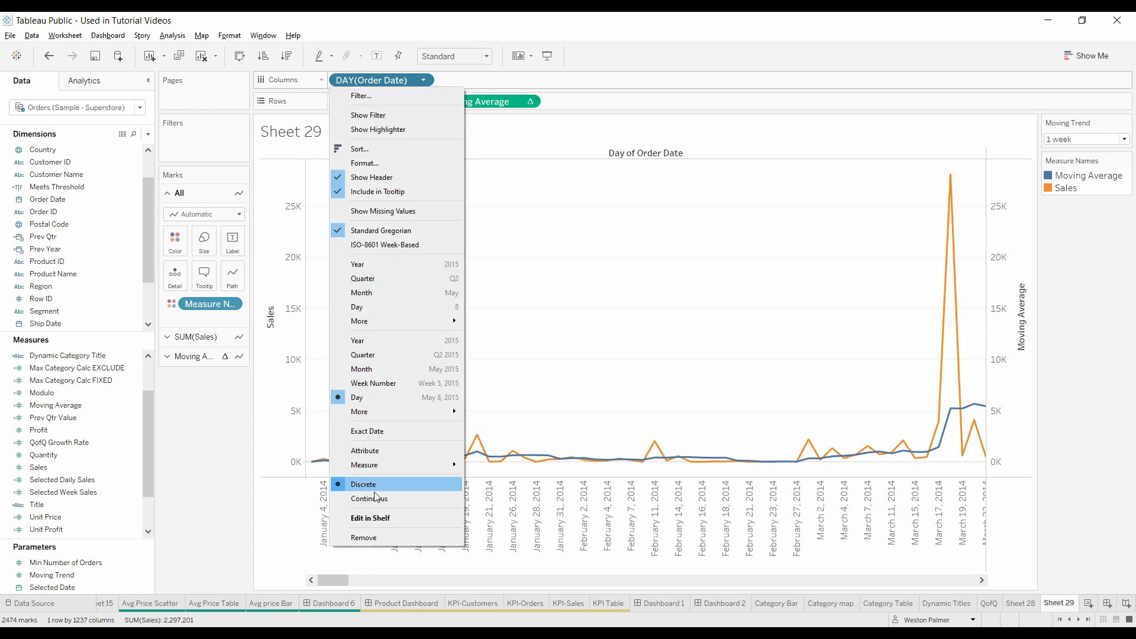
{"action": "left_click", "coordinate": [377, 499]}
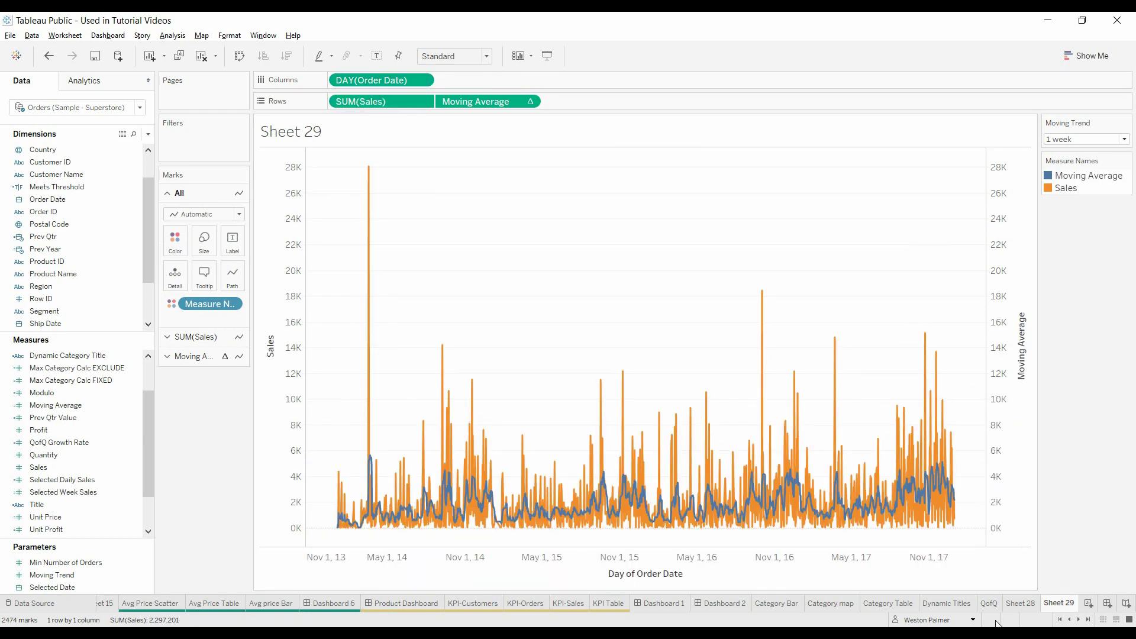
{"action": "left_click", "coordinate": [1124, 139]}
{"action": "left_click", "coordinate": [1105, 188]}
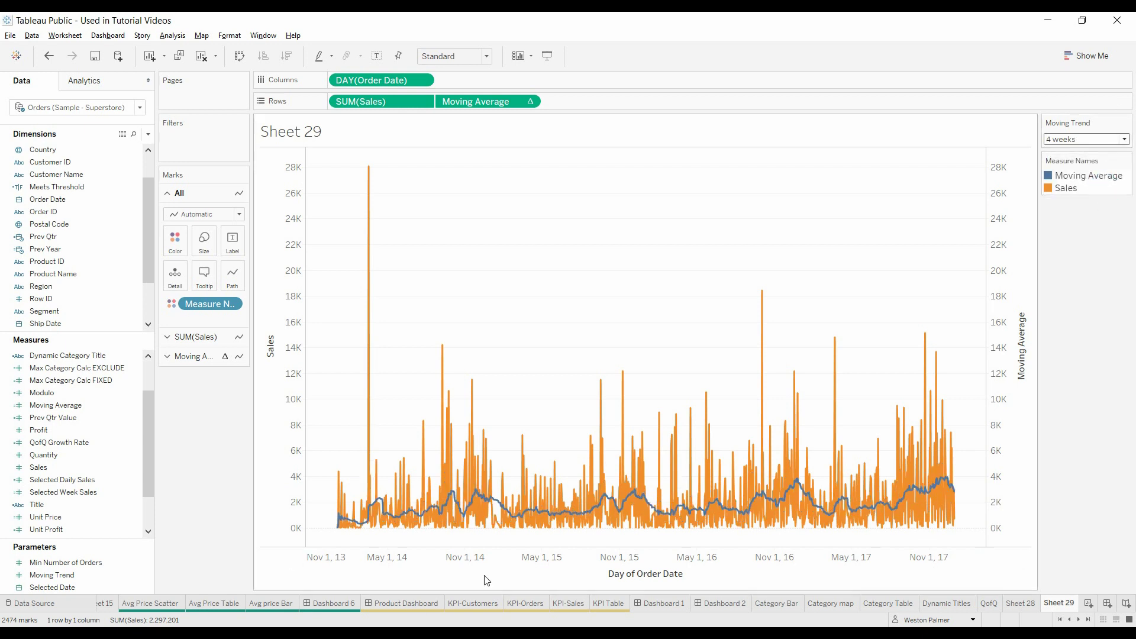
{"action": "left_click", "coordinate": [1124, 140]}
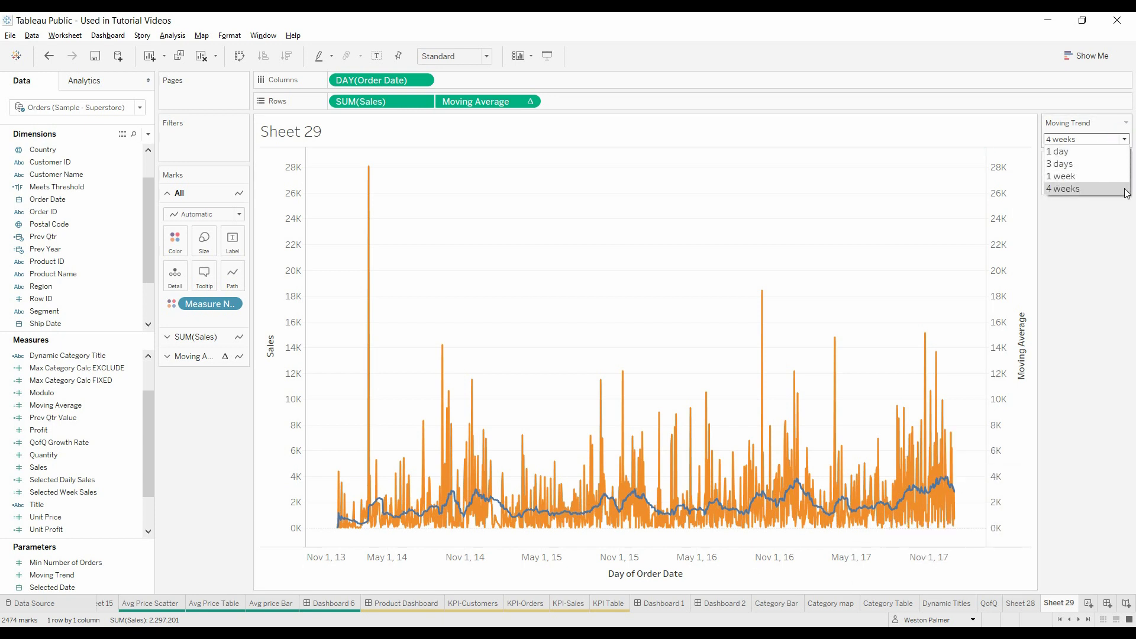
{"action": "left_click", "coordinate": [682, 562]}
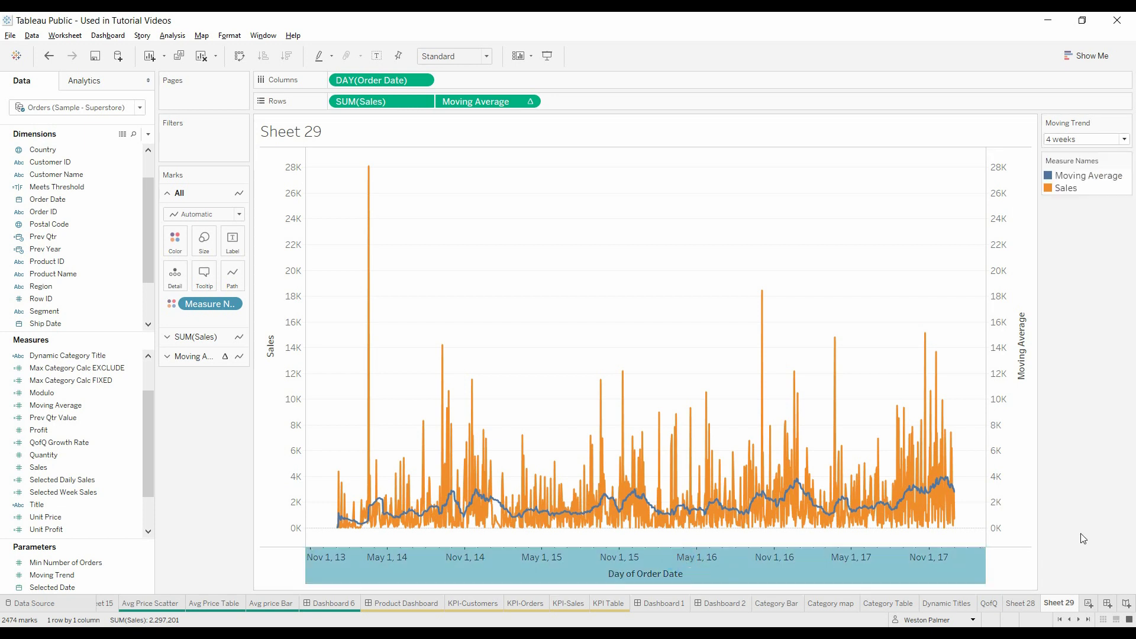
{"action": "left_click", "coordinate": [1080, 452]}
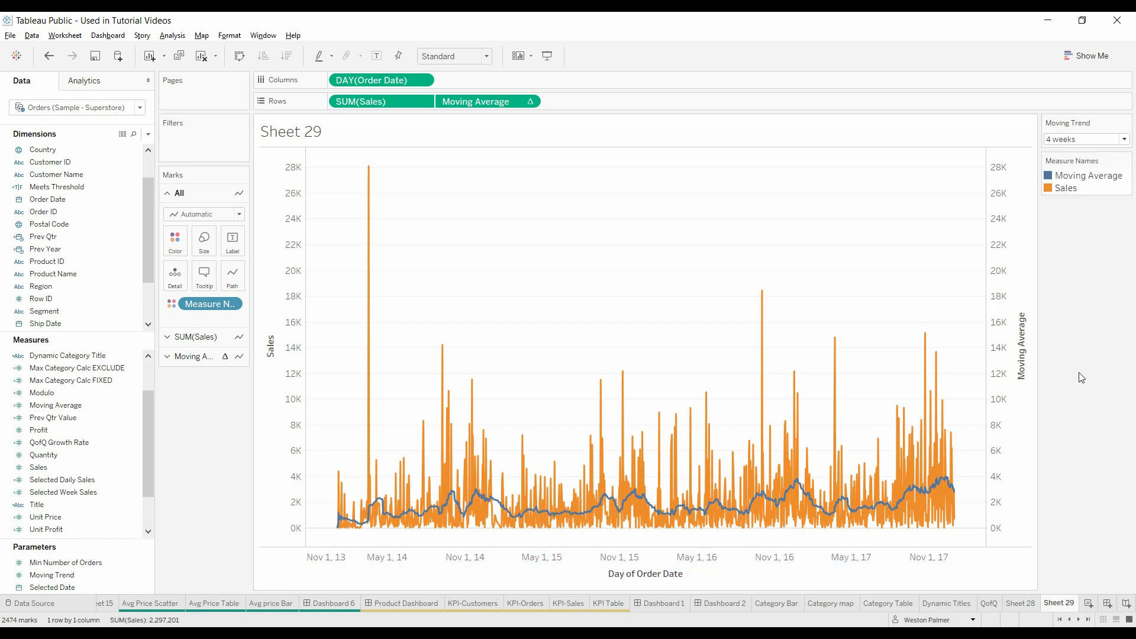
{"action": "right_click", "coordinate": [133, 406]}
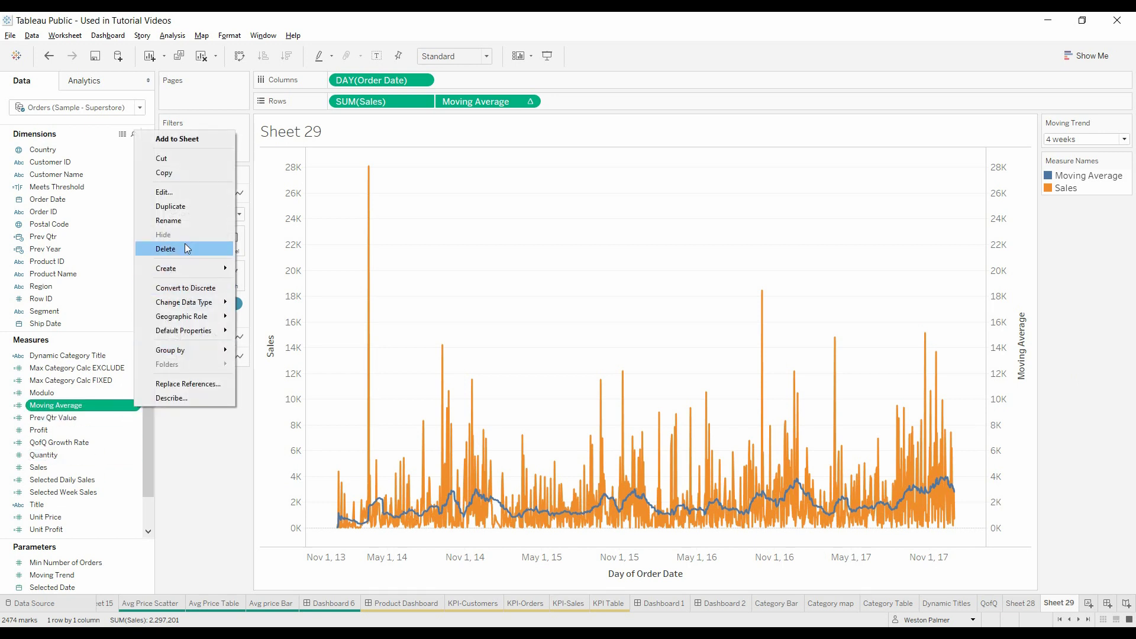
{"action": "left_click", "coordinate": [177, 192]}
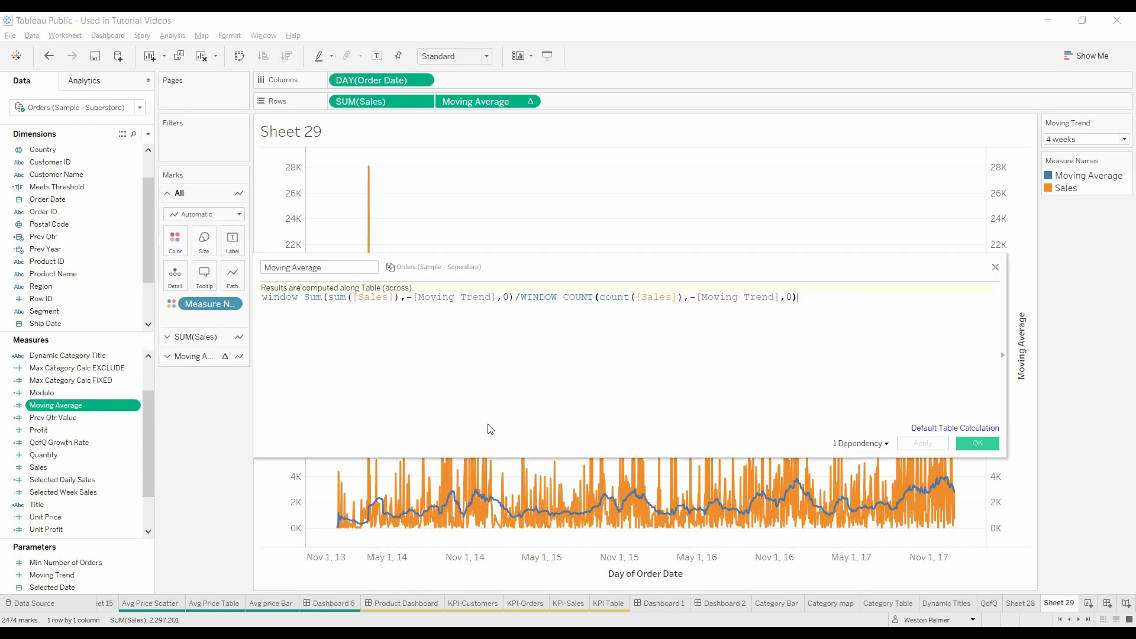
{"action": "scroll", "coordinate": [468, 410], "scroll_direction": "up", "scroll_amount": 2, "text": "ctrl"}
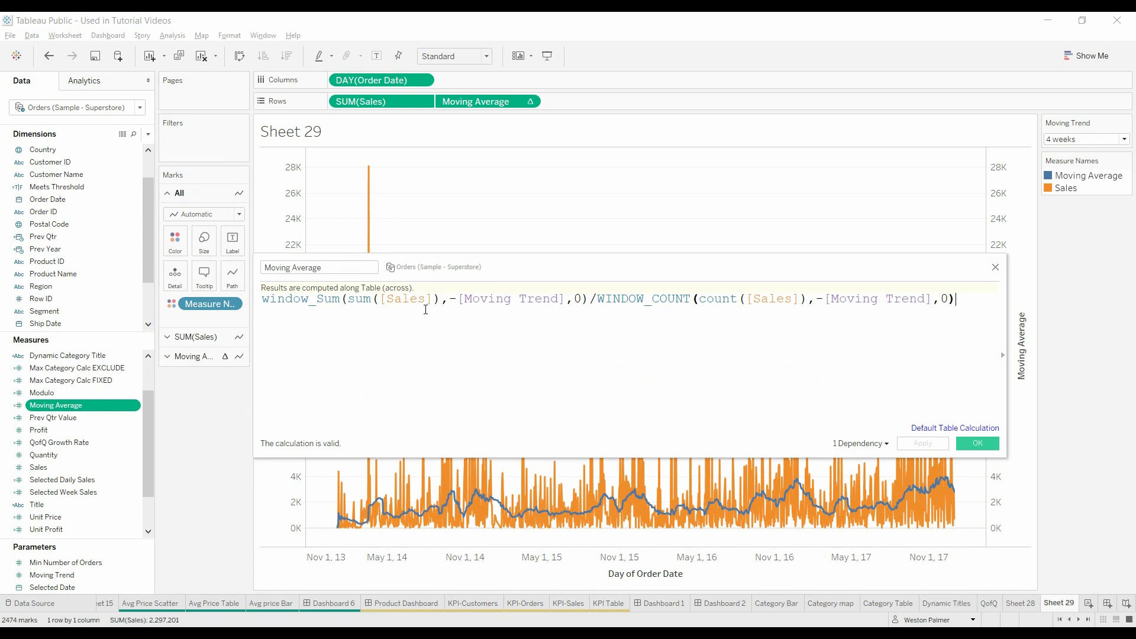
{"action": "scroll", "coordinate": [425, 310], "scroll_direction": "up", "scroll_amount": 1, "text": "ctrl"}
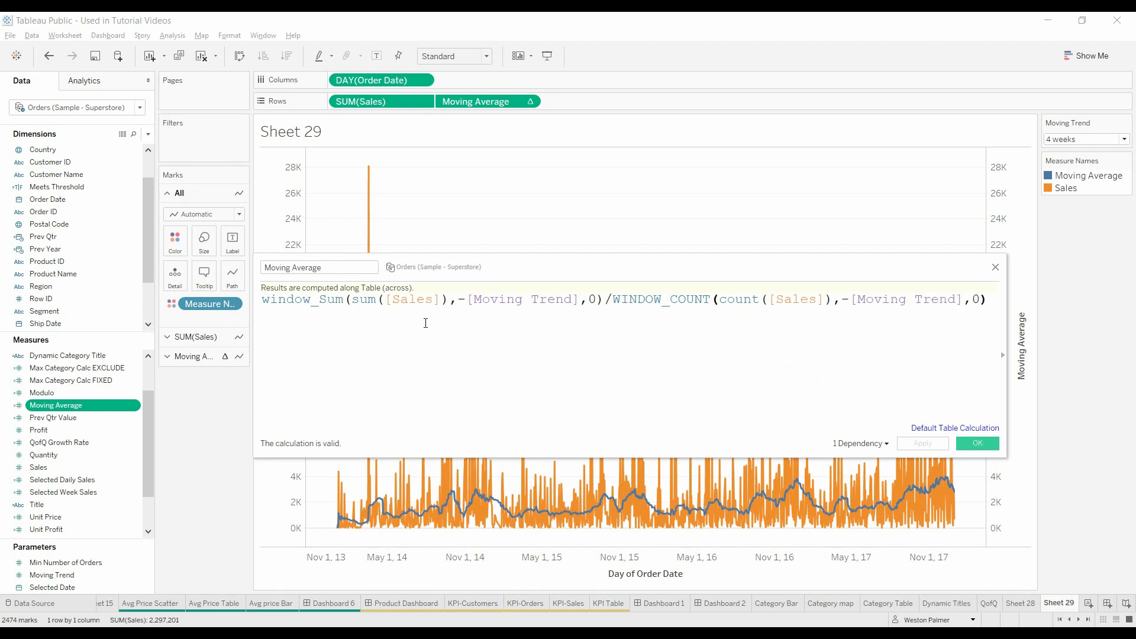
{"action": "left_click", "coordinate": [983, 443]}
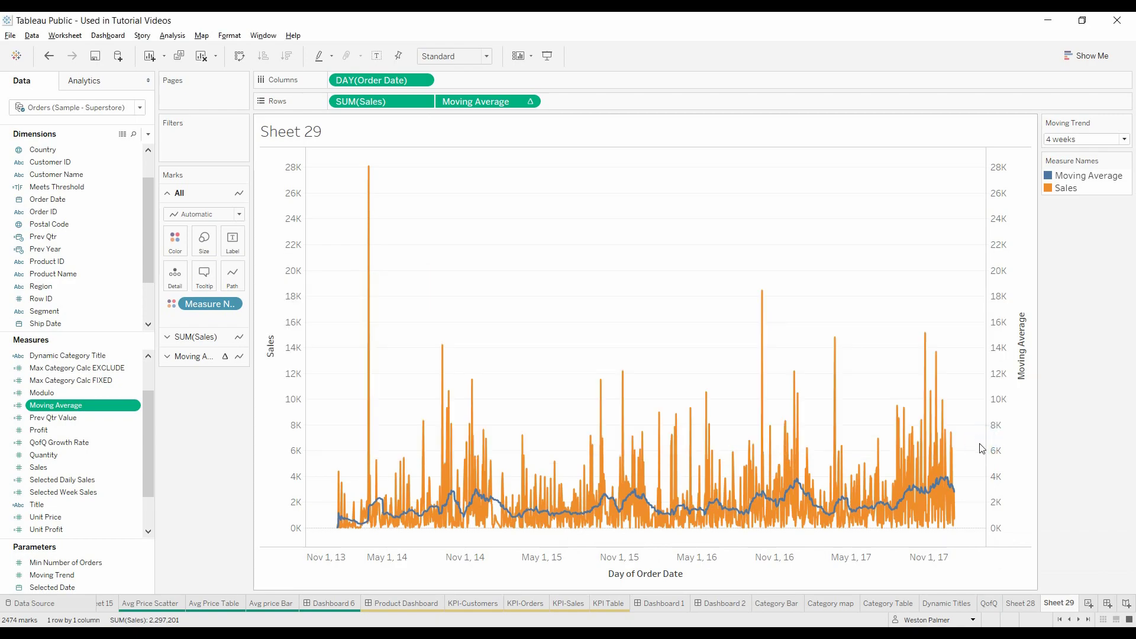